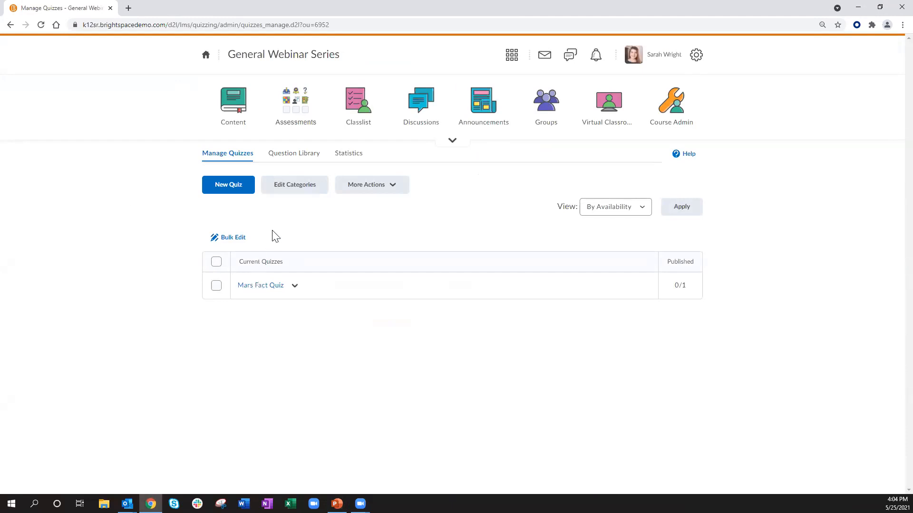
Step: Open the Question Library and browse the Unit 1 and Mars sections and the new-item types
click(285, 158)
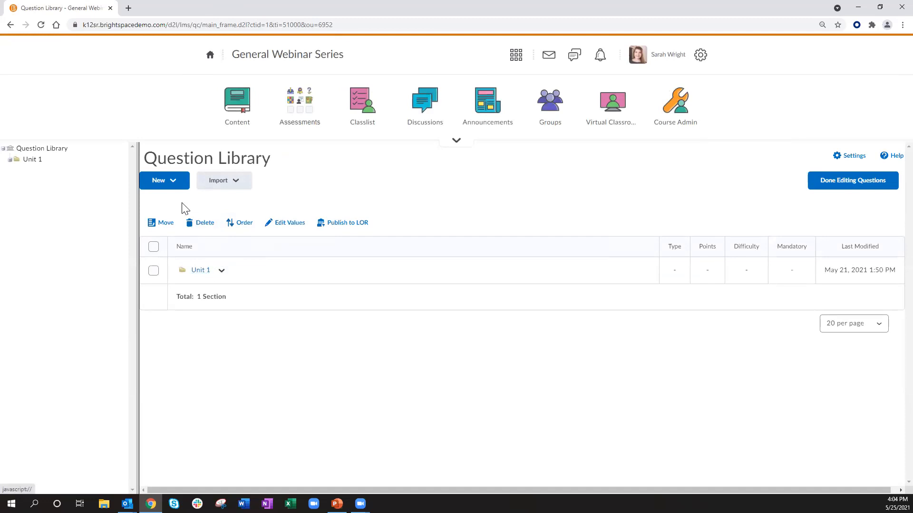
click(176, 183)
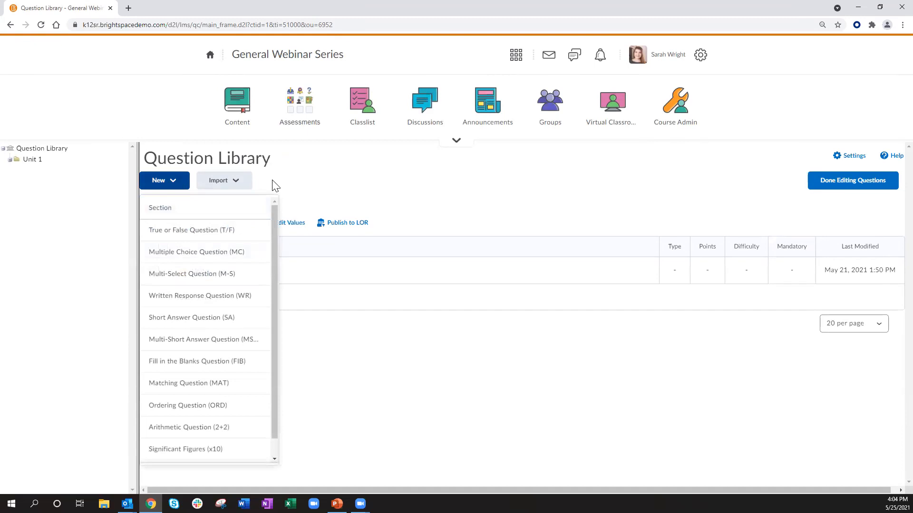
click(288, 171)
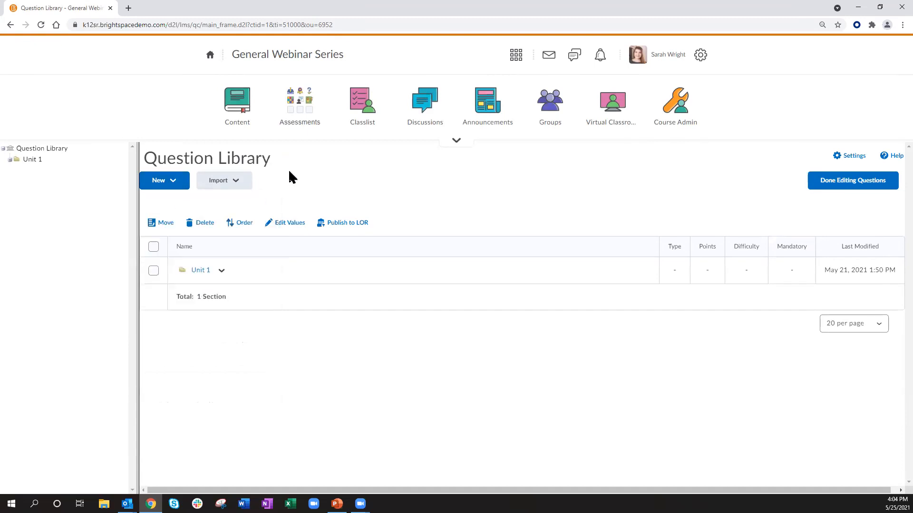
click(174, 184)
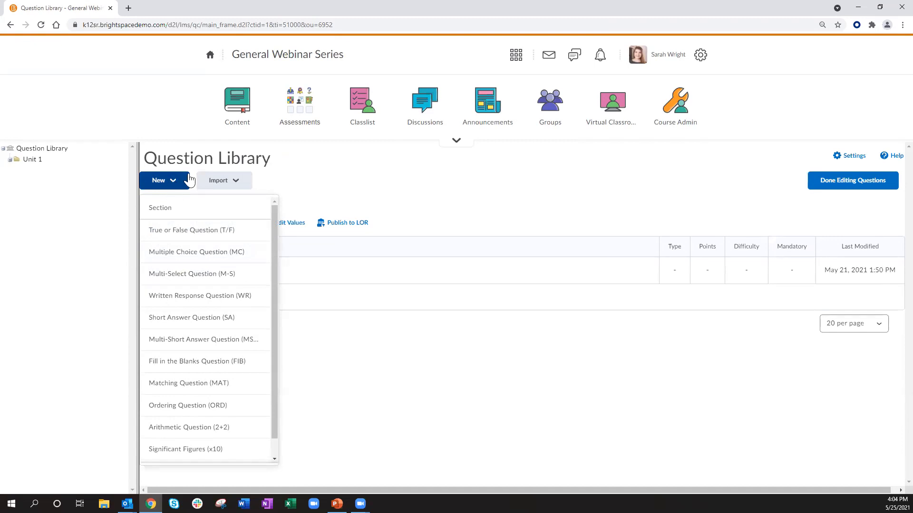
click(272, 177)
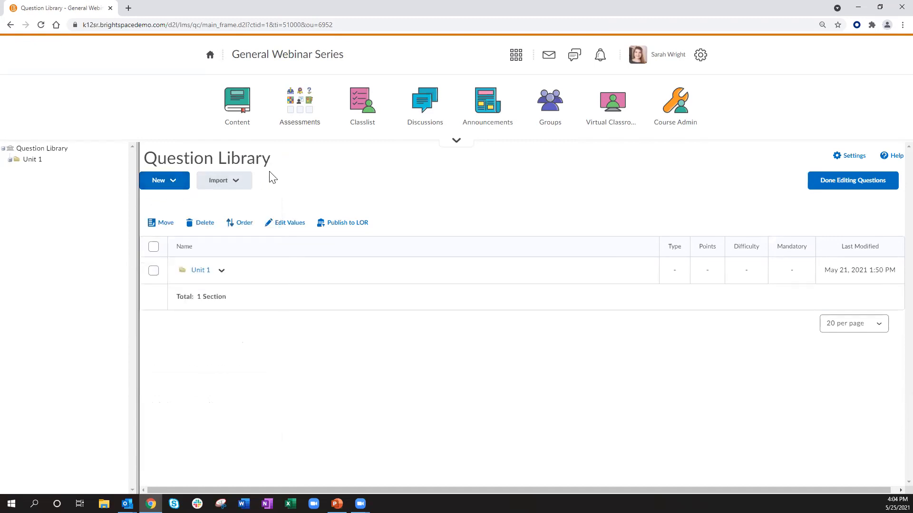
click(199, 271)
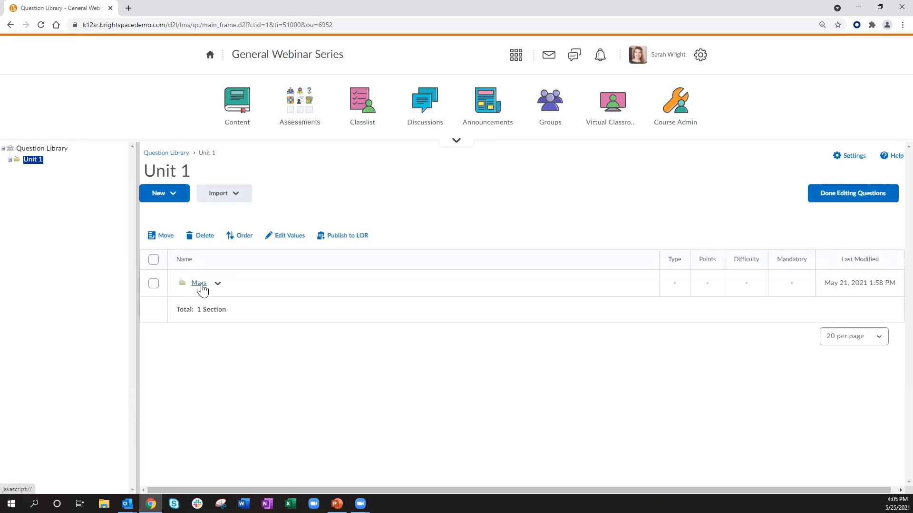
click(199, 284)
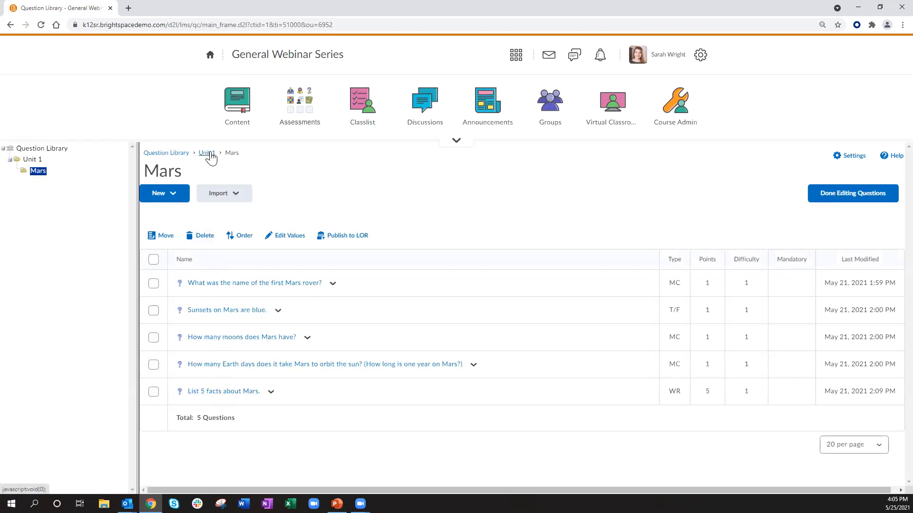
click(207, 153)
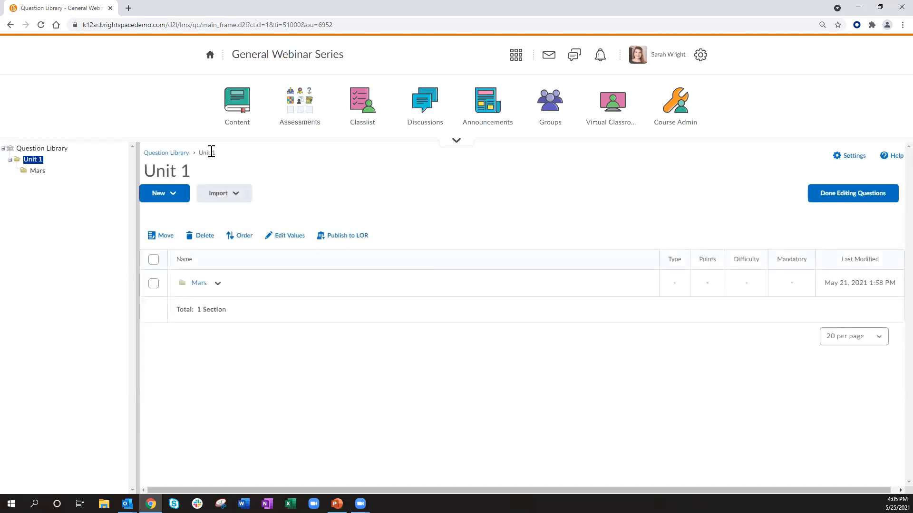
Step: Create a new section titled Earth inside Unit 1
click(173, 197)
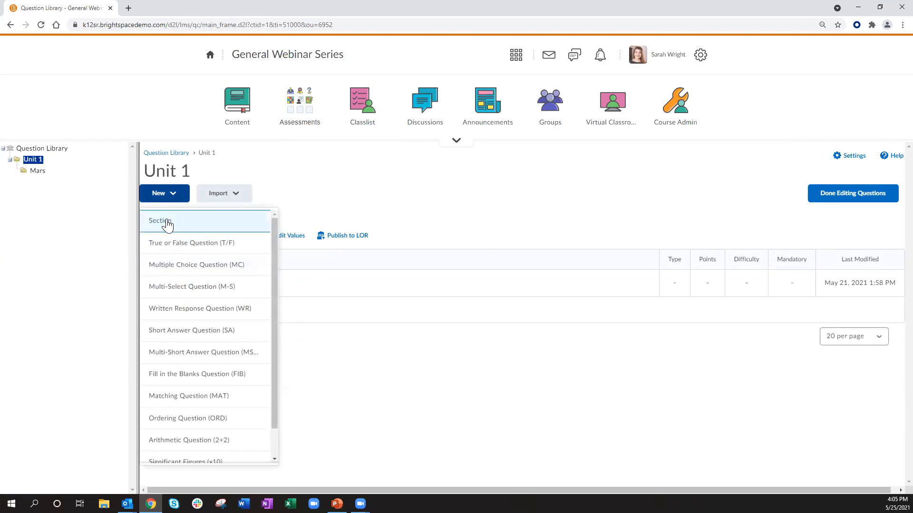
click(167, 223)
click(239, 100)
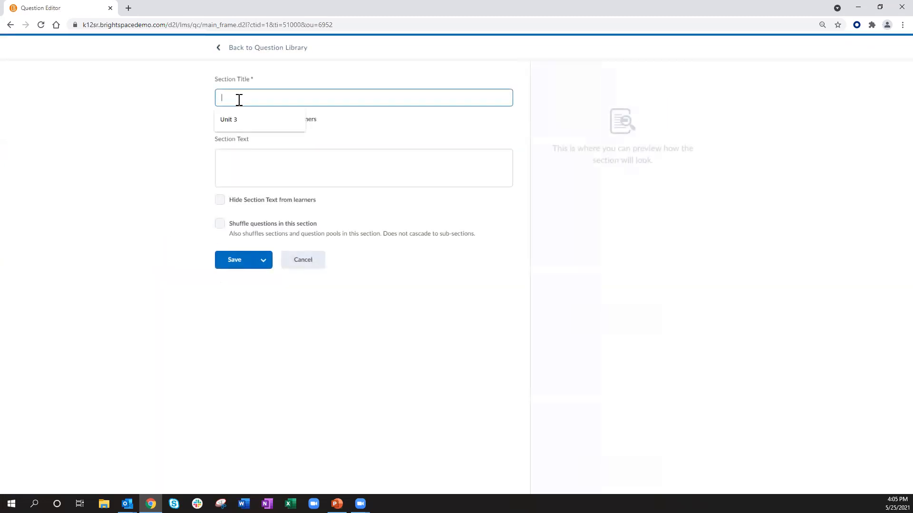
text(Earth)
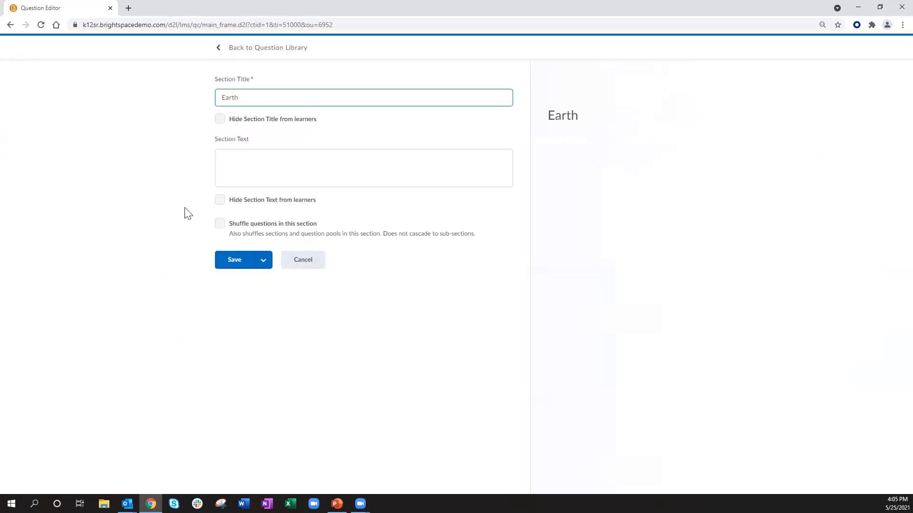
click(241, 267)
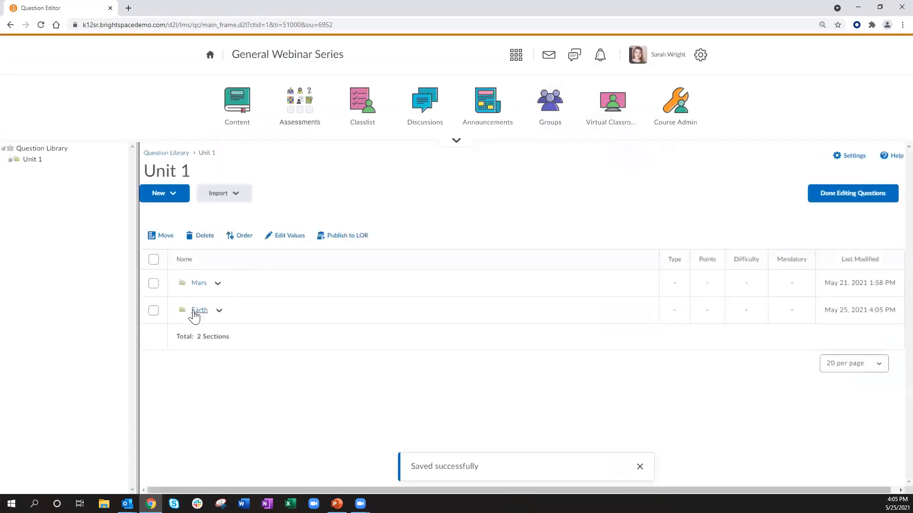
Step: In the Earth section, start a multiple choice question asking "How many moons does Earth have?"
click(200, 311)
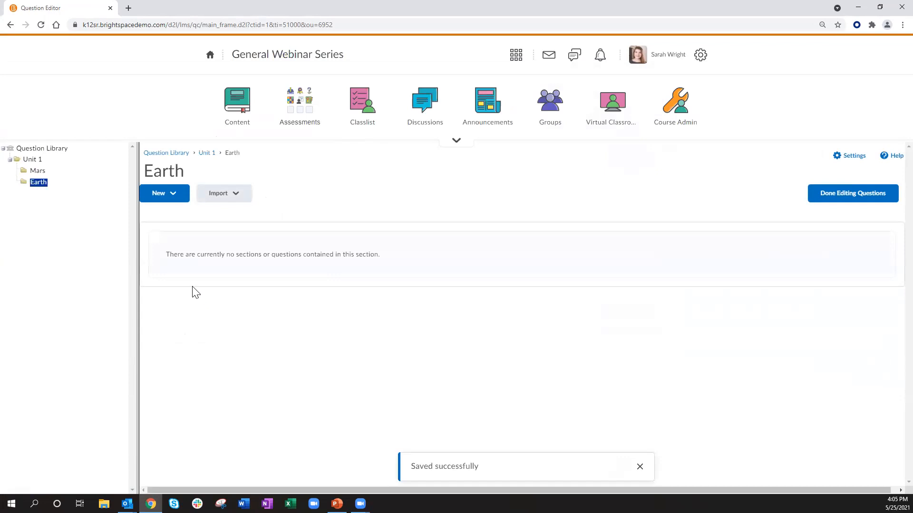
click(172, 198)
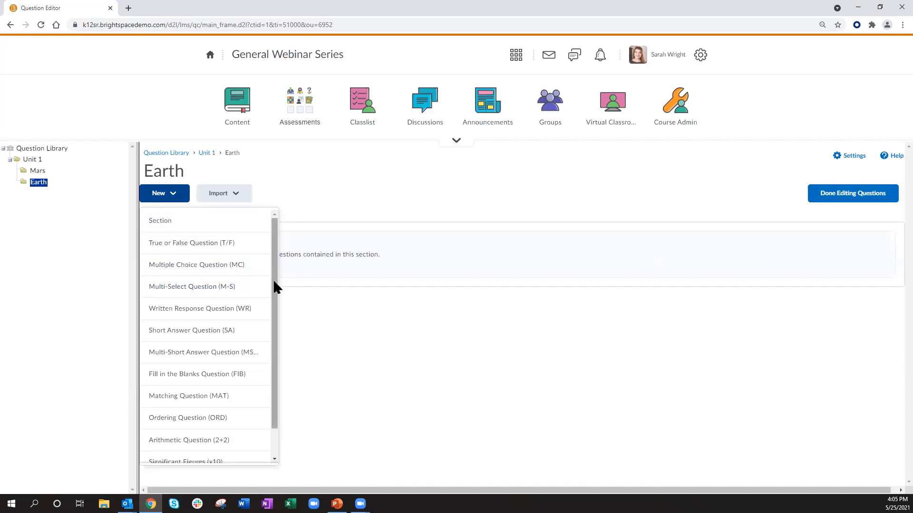
scroll(243, 419, down, 1)
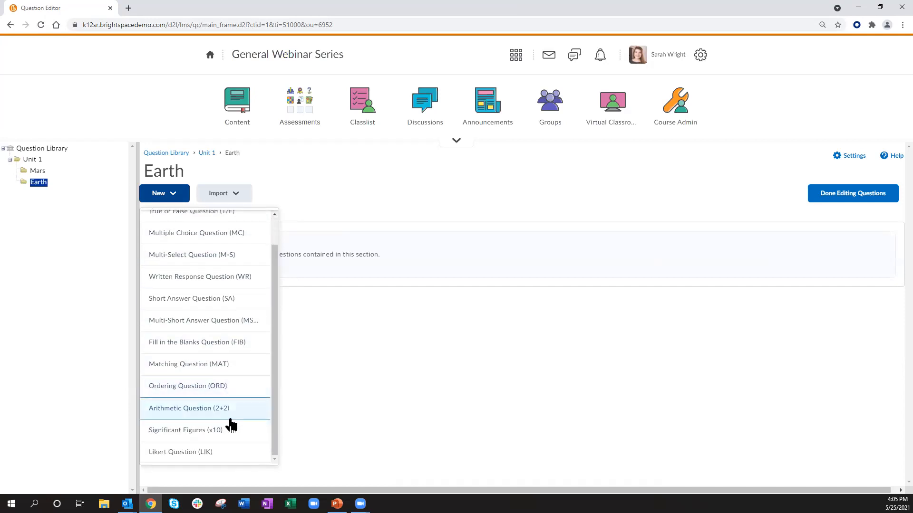
scroll(226, 332, up, 1)
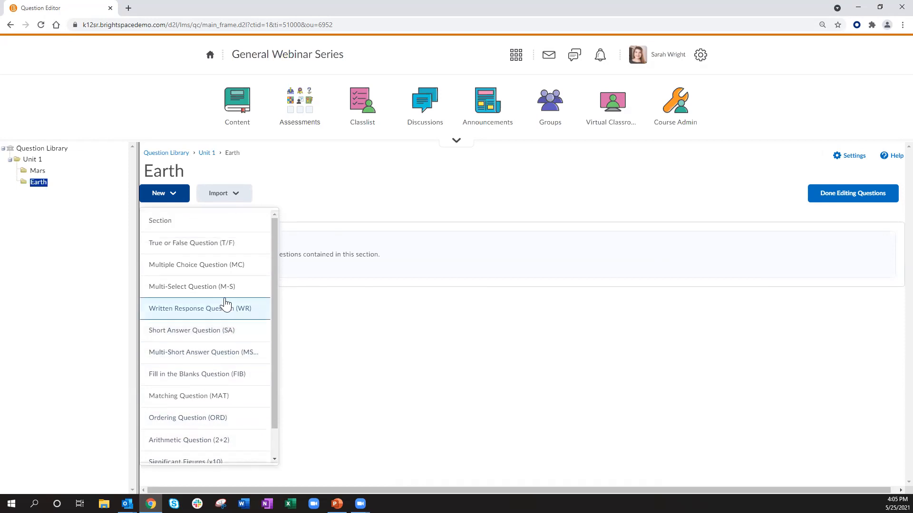
click(213, 269)
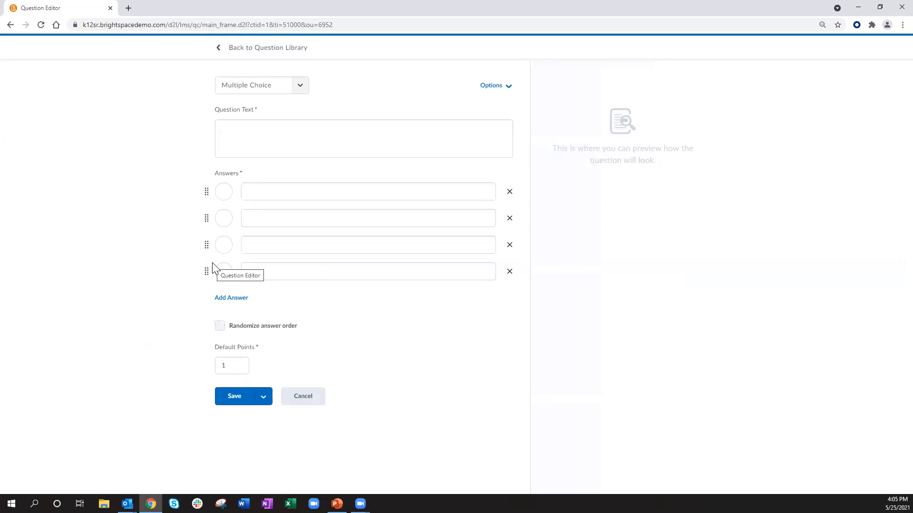
click(227, 133)
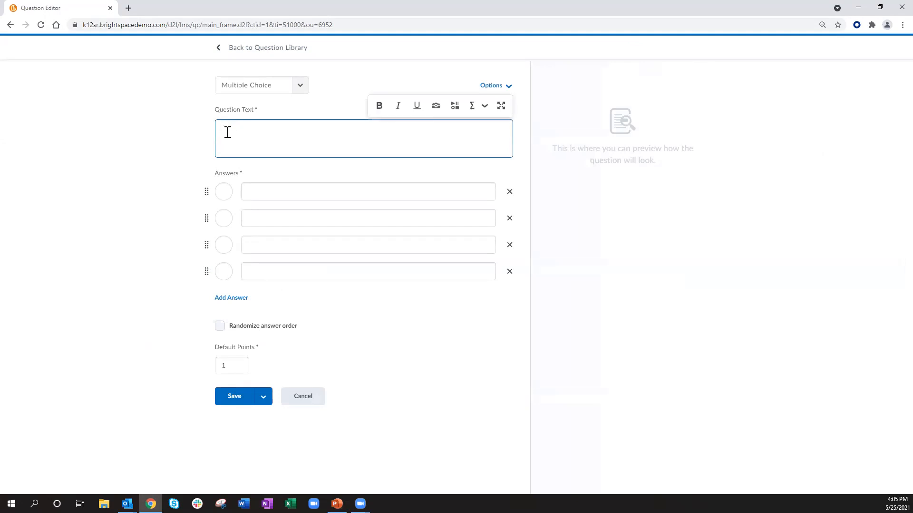
text(How many moons does Earth have?)
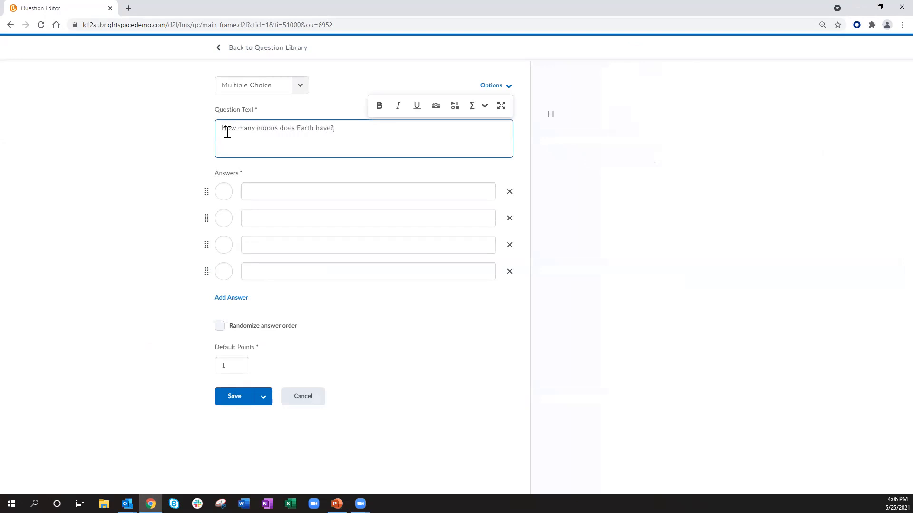
Step: Enter the answers 1, 3, 4 and 2, marking 1 as the correct answer
click(256, 195)
text(1)
click(259, 216)
text(3)
click(257, 245)
text(4)
click(253, 274)
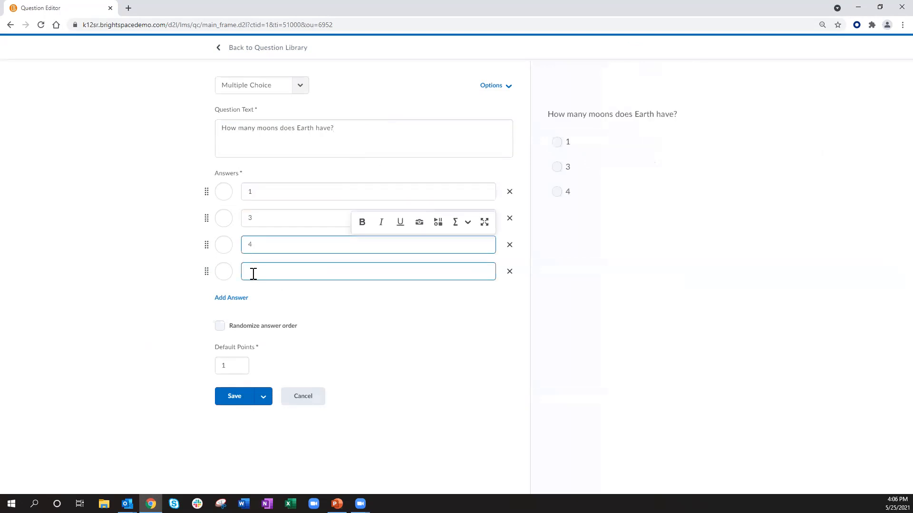
text(2)
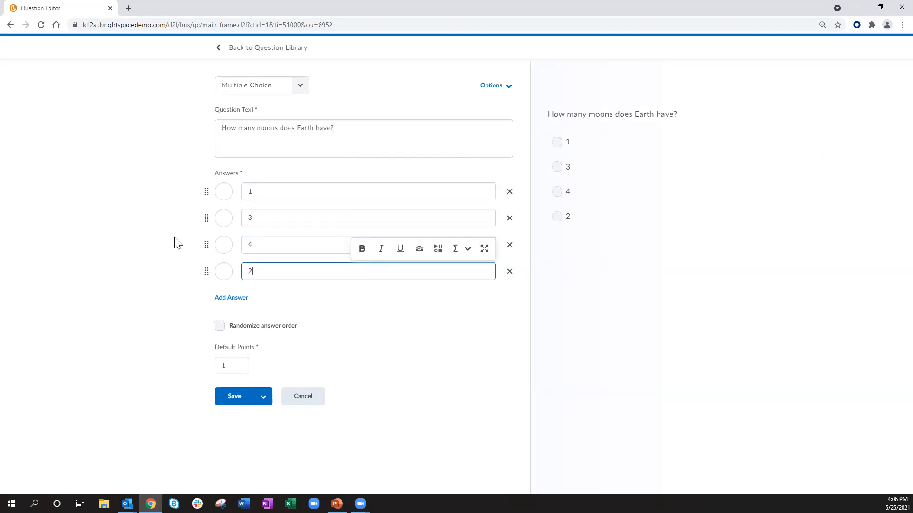
click(224, 192)
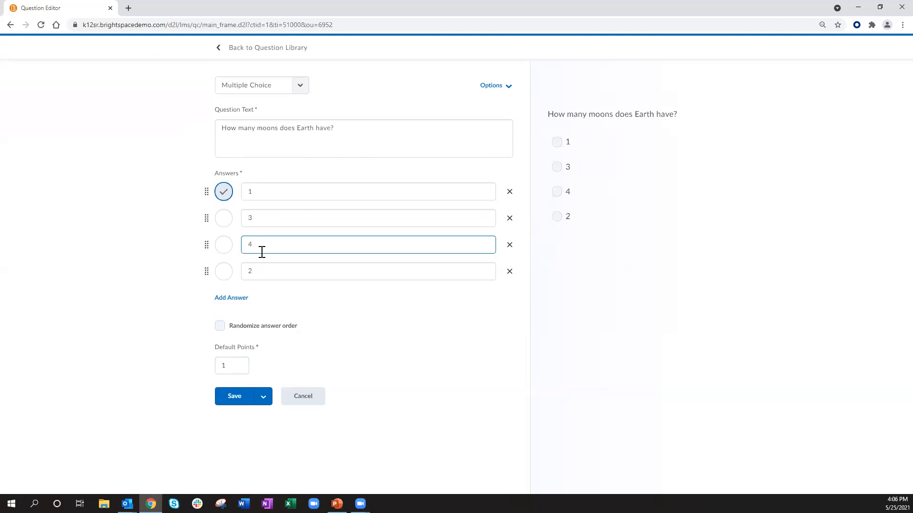
Step: Add hint and feedback fields to the question, then remove both again
click(497, 87)
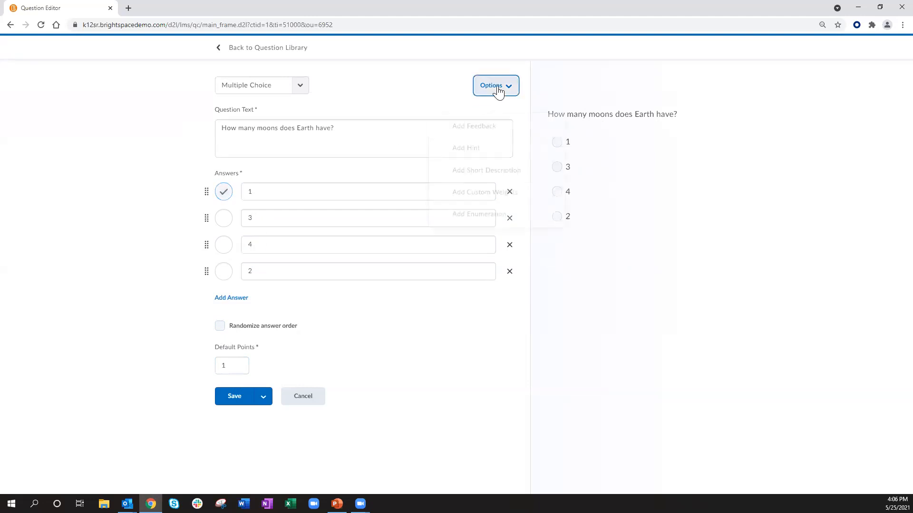
click(493, 150)
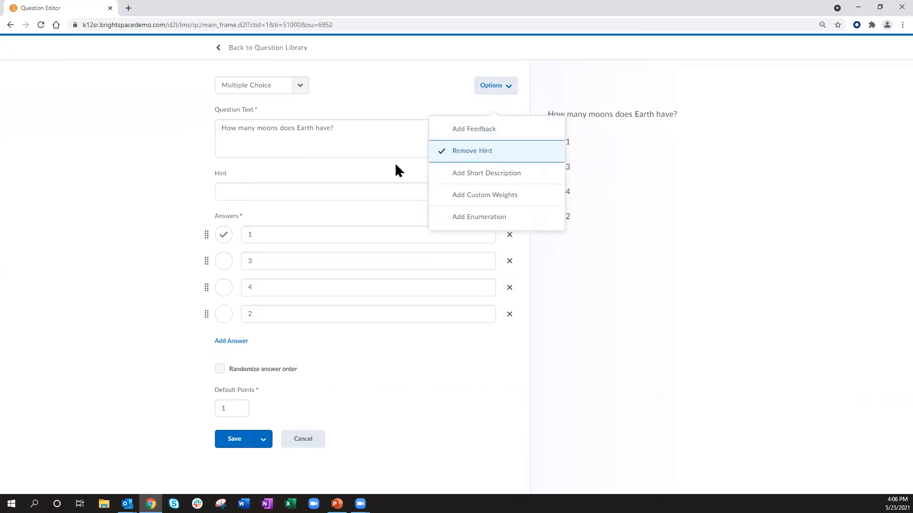
click(489, 130)
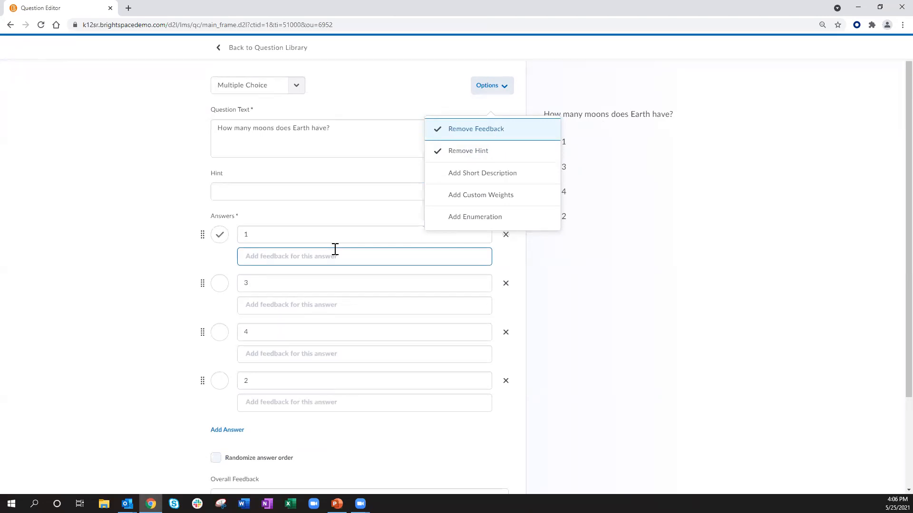
click(463, 131)
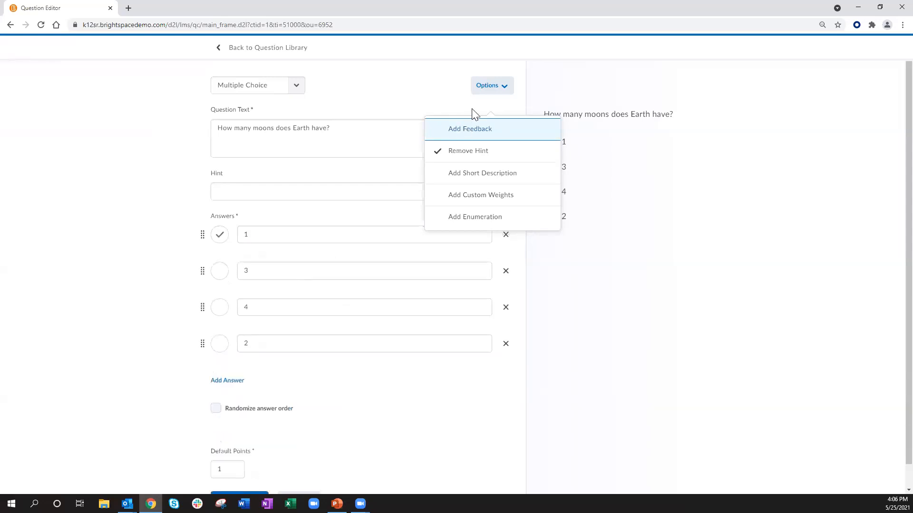
click(469, 152)
click(386, 93)
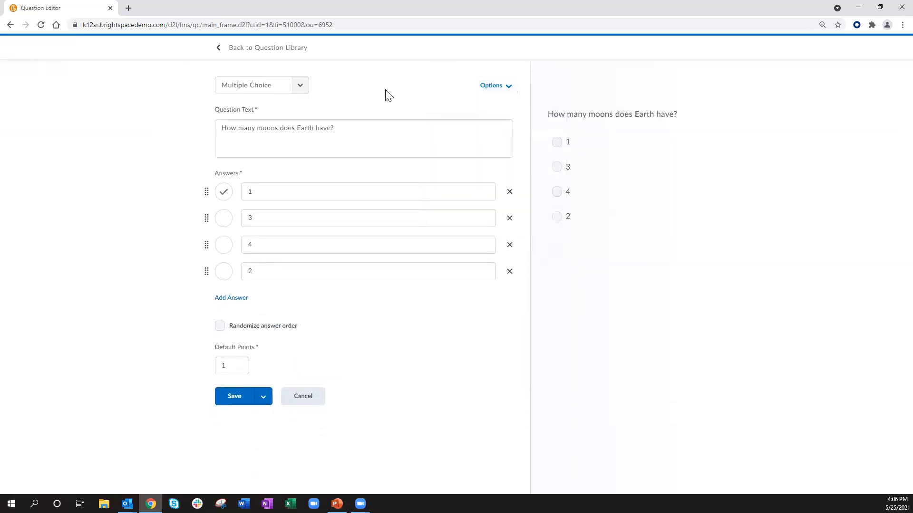
Step: Save the Earth question and finish editing the Question Library
click(237, 399)
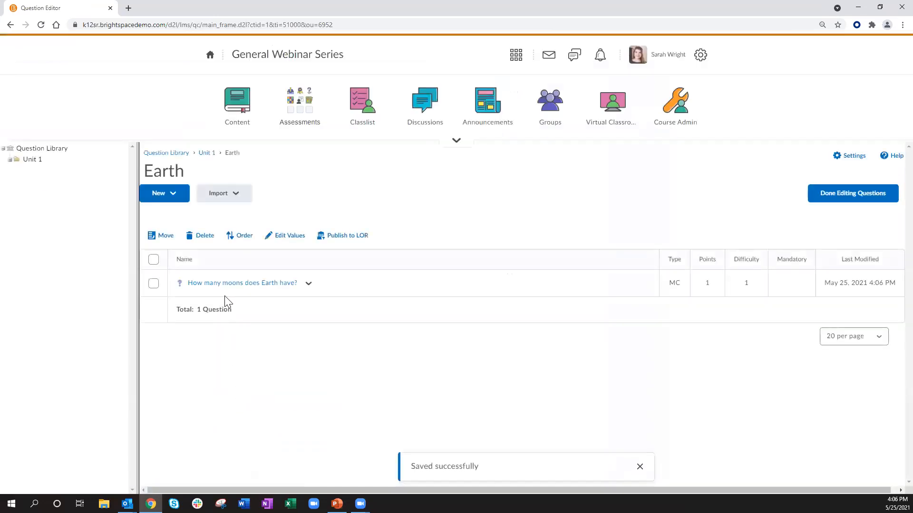
click(207, 156)
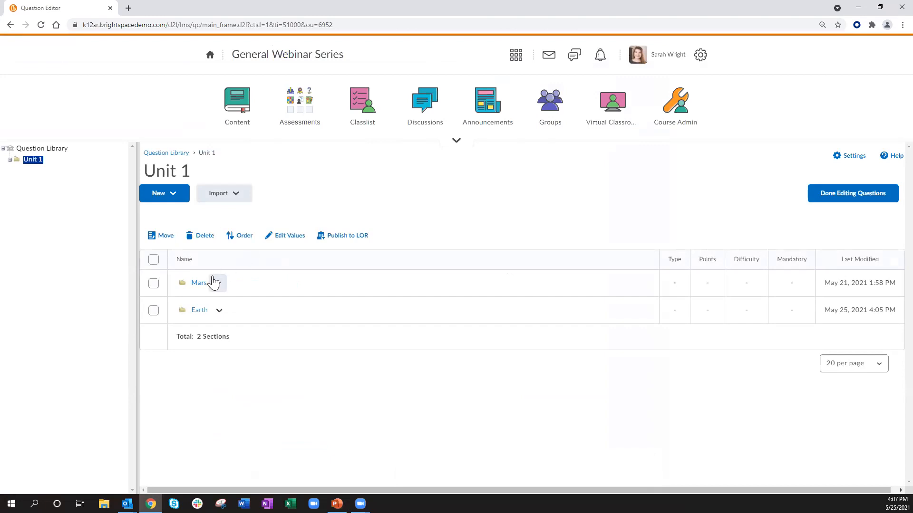
click(199, 283)
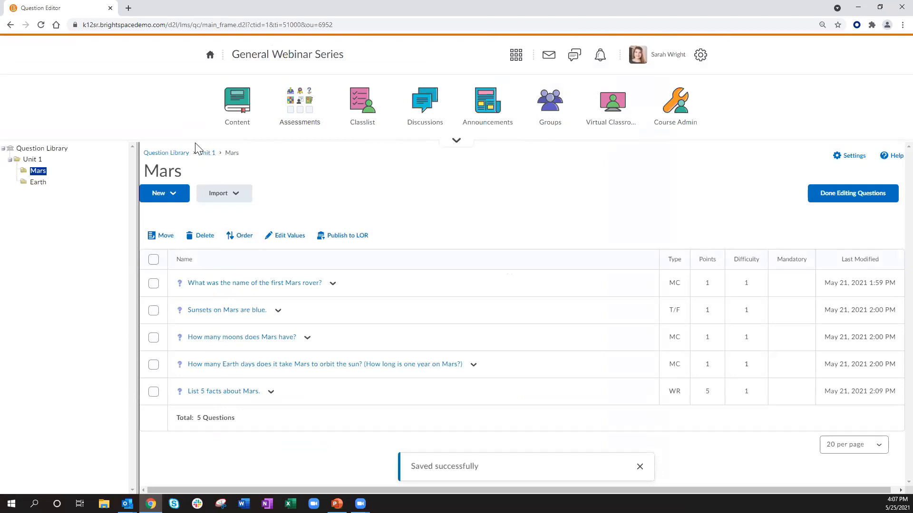
click(827, 195)
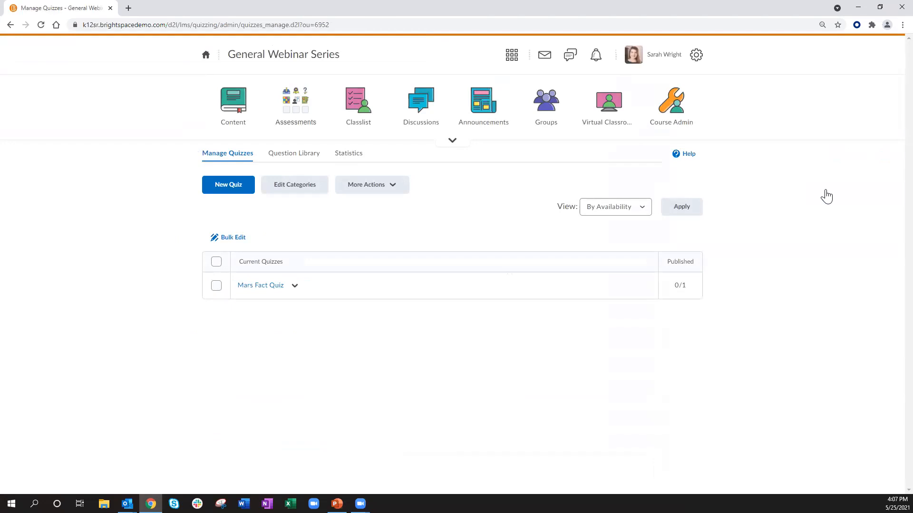
Step: Create a new quiz named Mars Pop Quiz and open its question editor
click(227, 190)
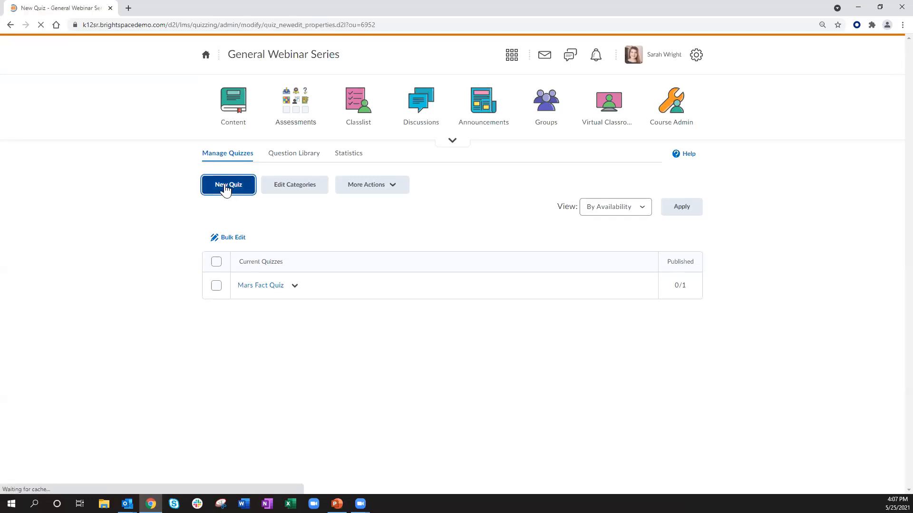
click(231, 267)
text(Mars Pop Quiz)
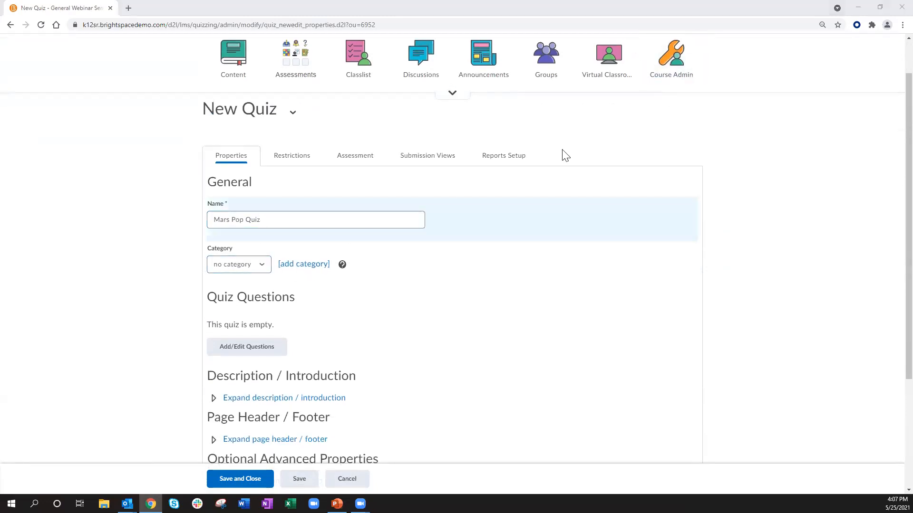
click(144, 267)
scroll(137, 259, down, 1)
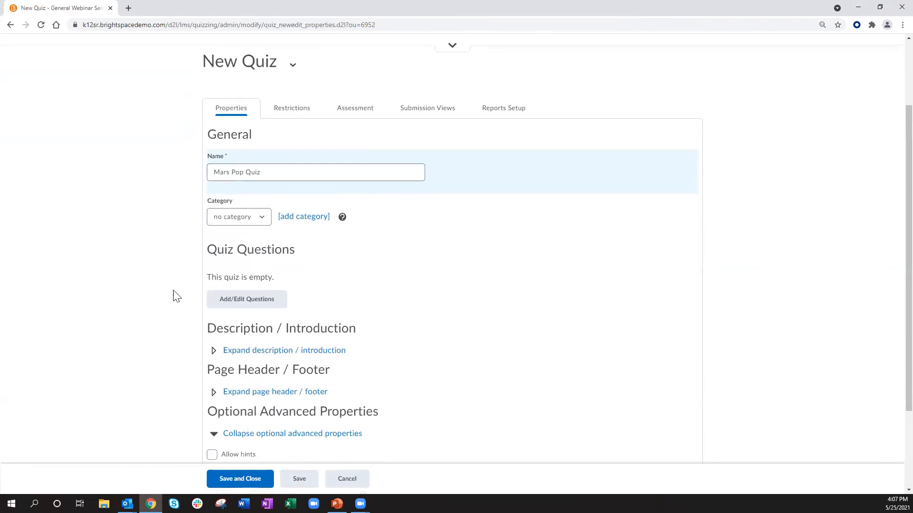
click(257, 300)
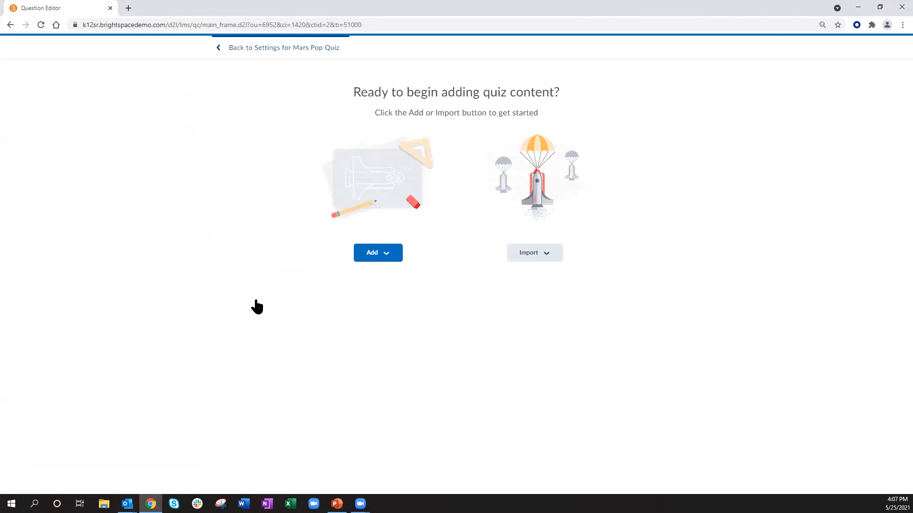
Step: Add a question pool titled Mars to the quiz, selecting 2 questions worth 1 point each
click(375, 259)
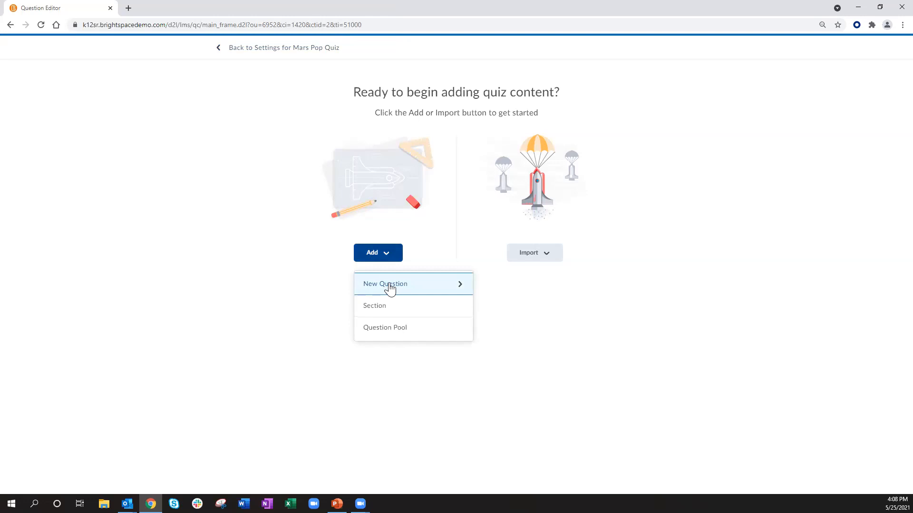
click(393, 332)
click(262, 98)
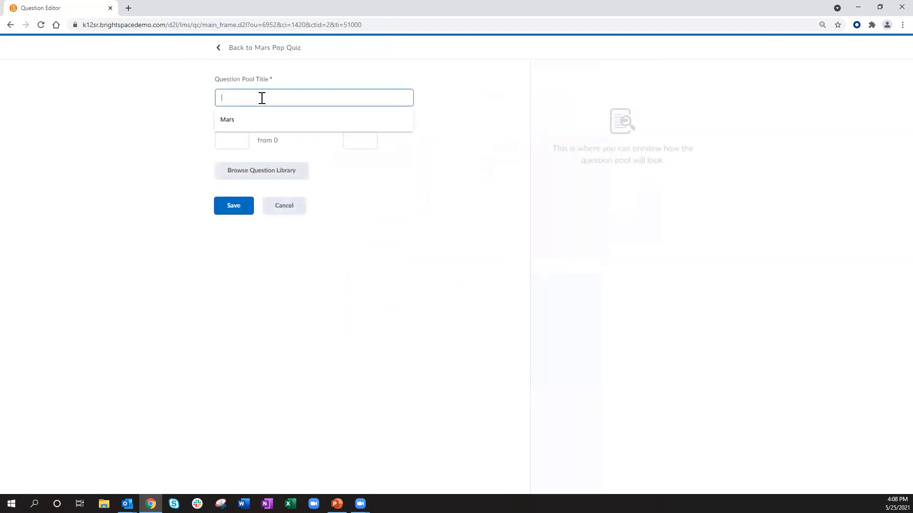
click(245, 122)
click(235, 141)
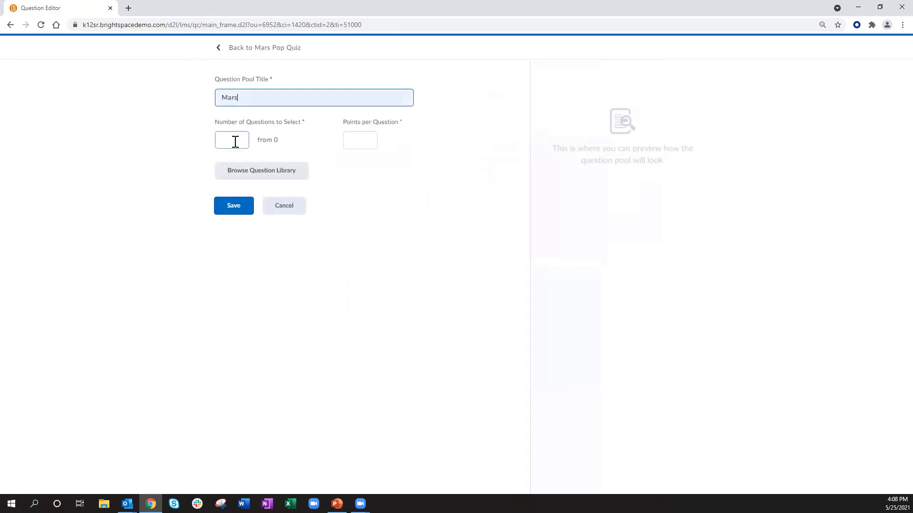
text(2)
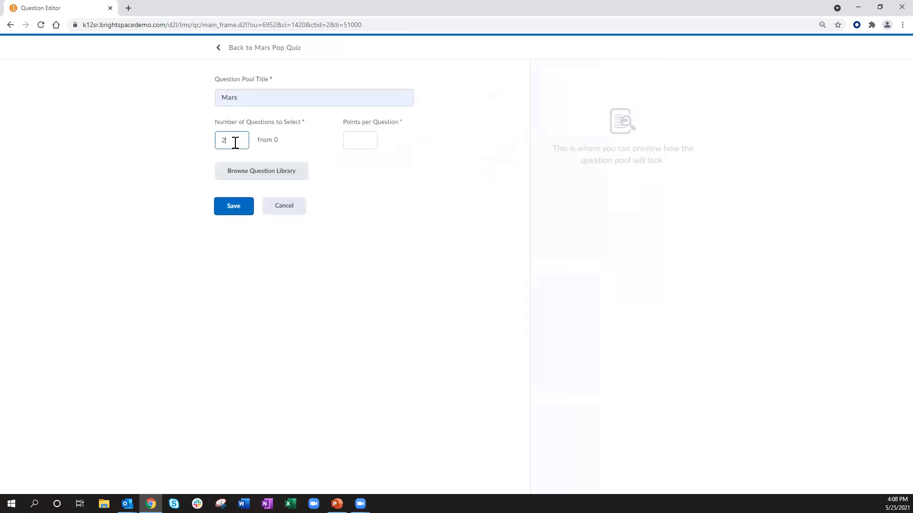
click(180, 149)
click(361, 146)
text(1)
Step: Import all questions from the Mars section under Unit 1 of the Question Library into the pool and save it
click(207, 175)
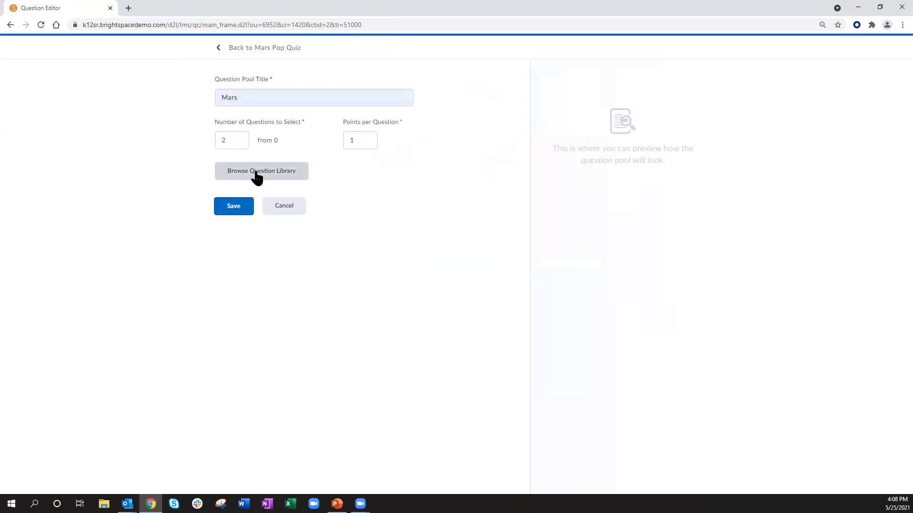
click(256, 173)
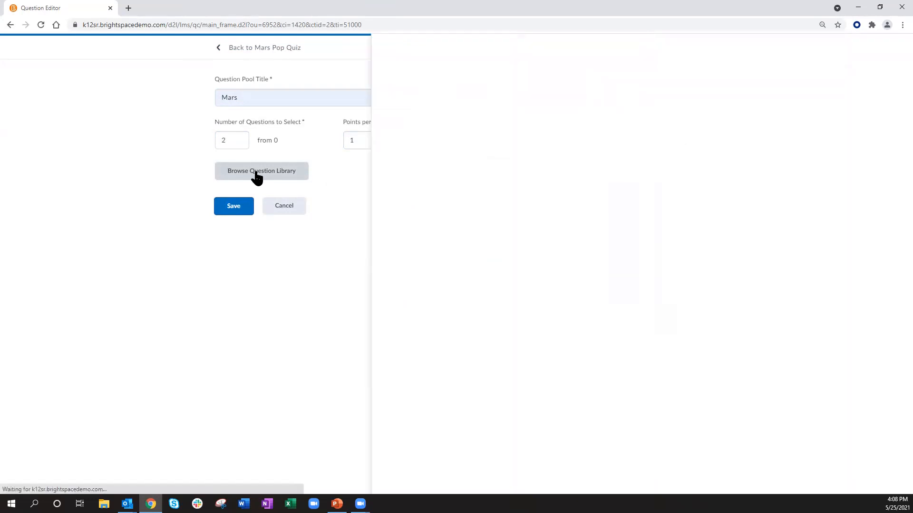
click(245, 143)
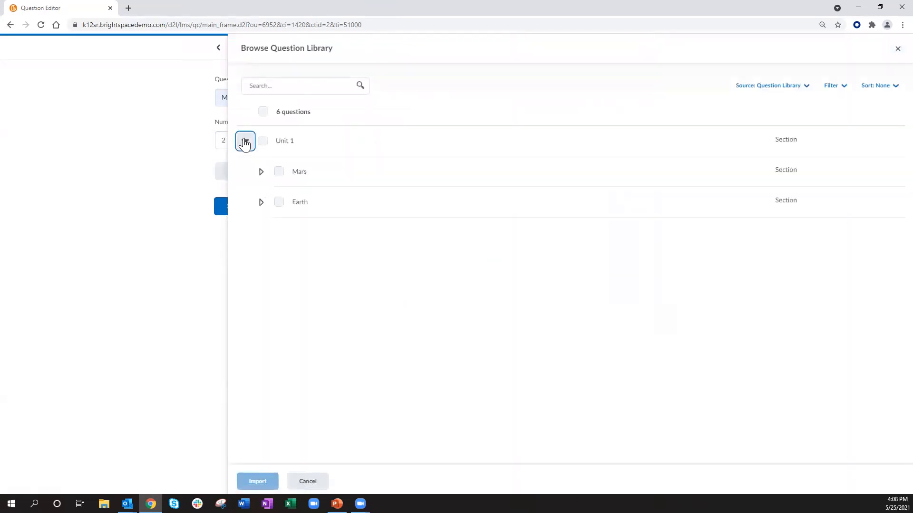
click(261, 172)
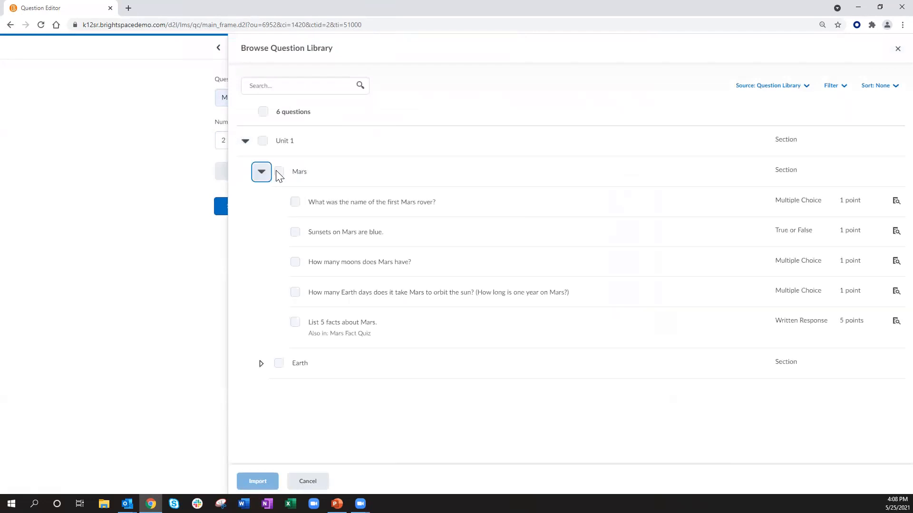
click(278, 171)
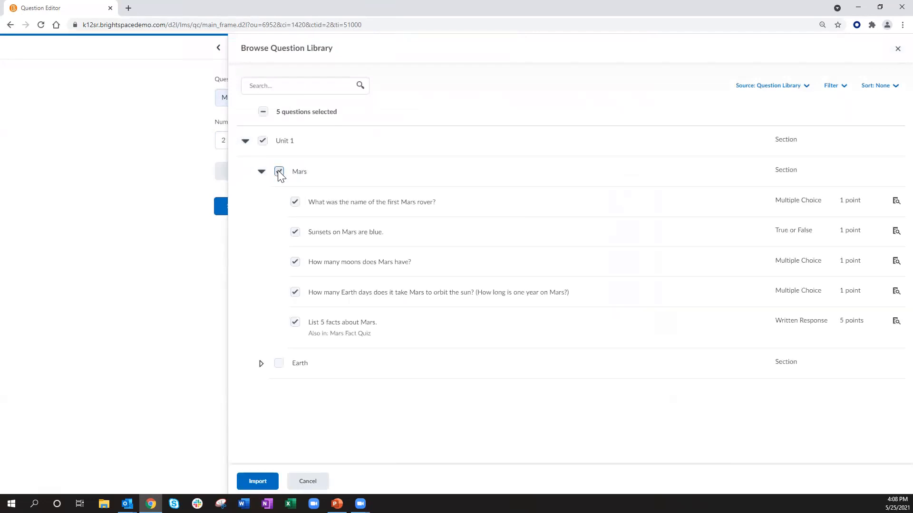
click(257, 482)
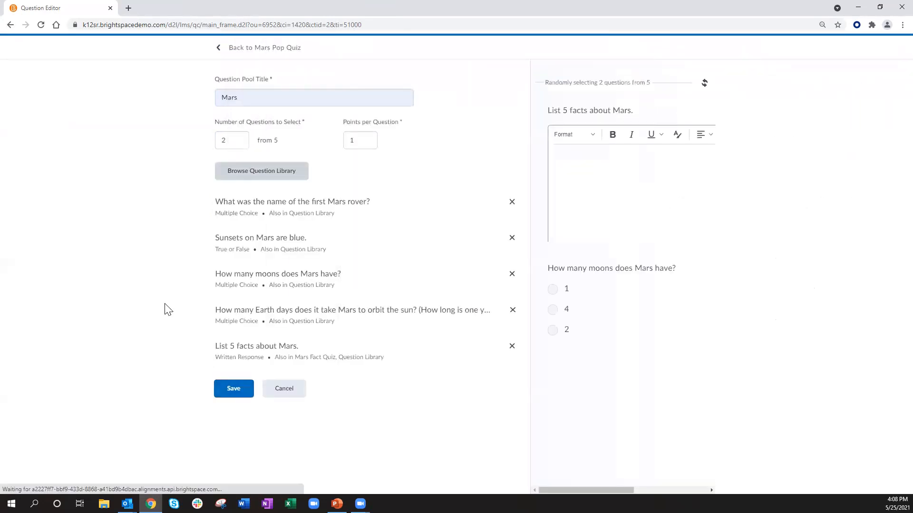
click(233, 393)
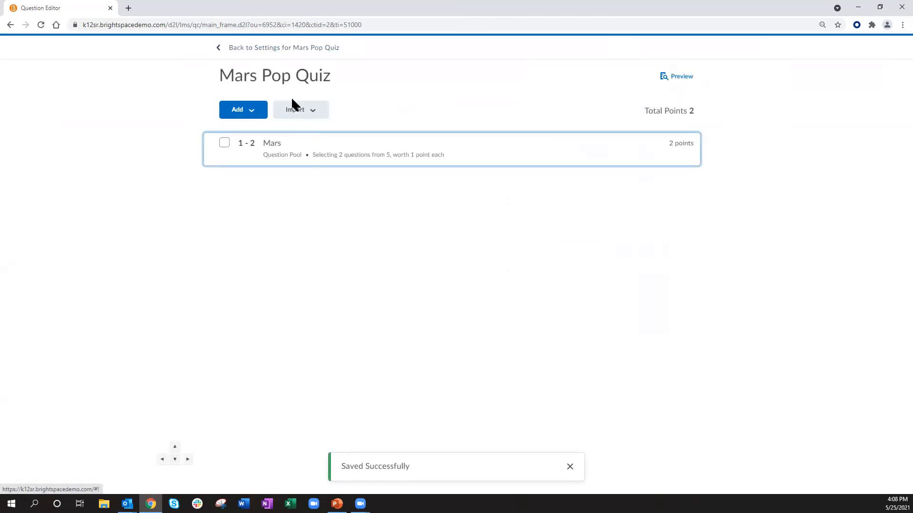
Step: Return to the quiz settings and review the Properties page, including the quiz questions and optional advanced properties
click(285, 48)
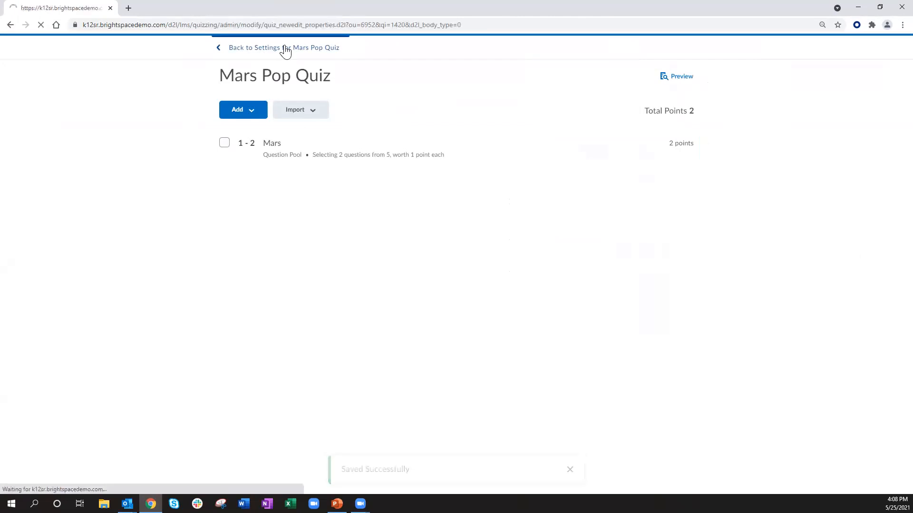
scroll(151, 306, down, 4)
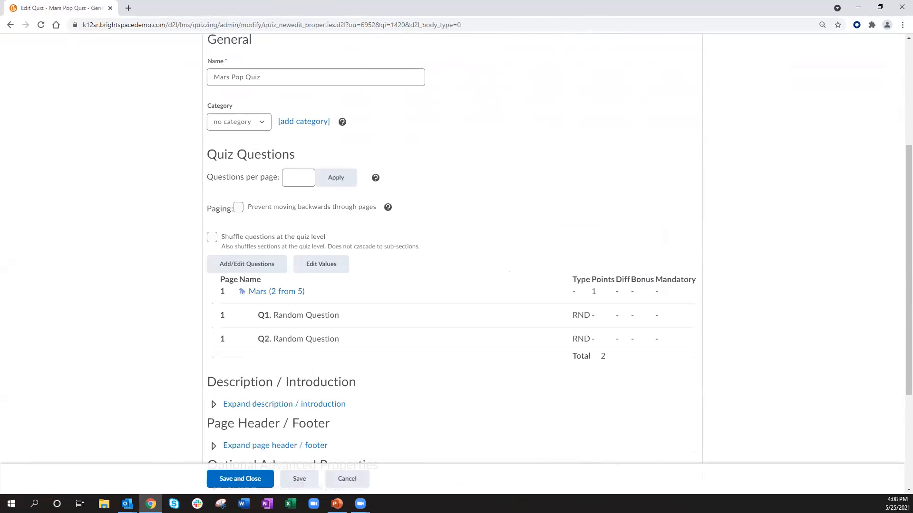
scroll(158, 252, down, 3)
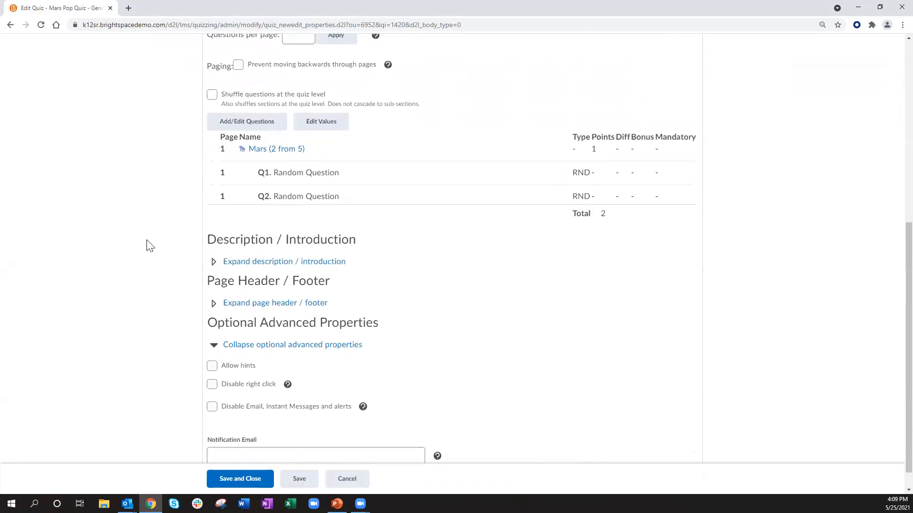
scroll(147, 246, down, 1)
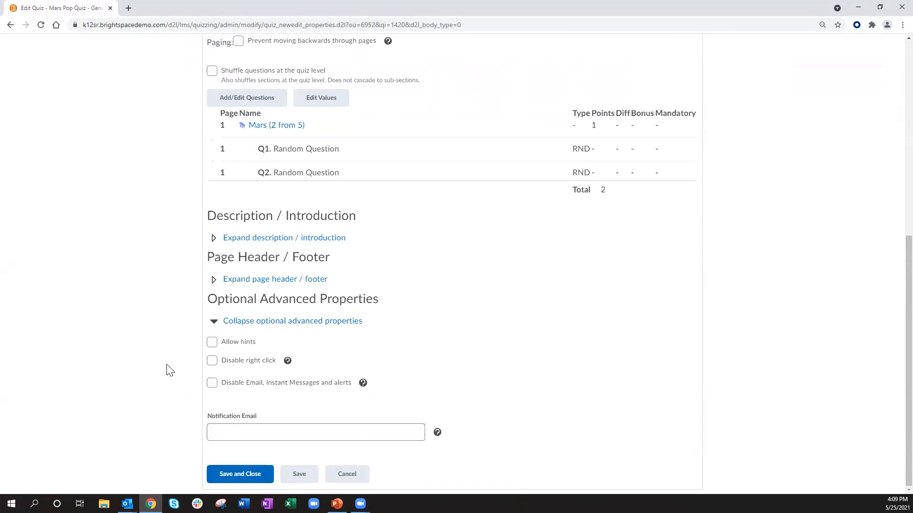
scroll(168, 368, up, 3)
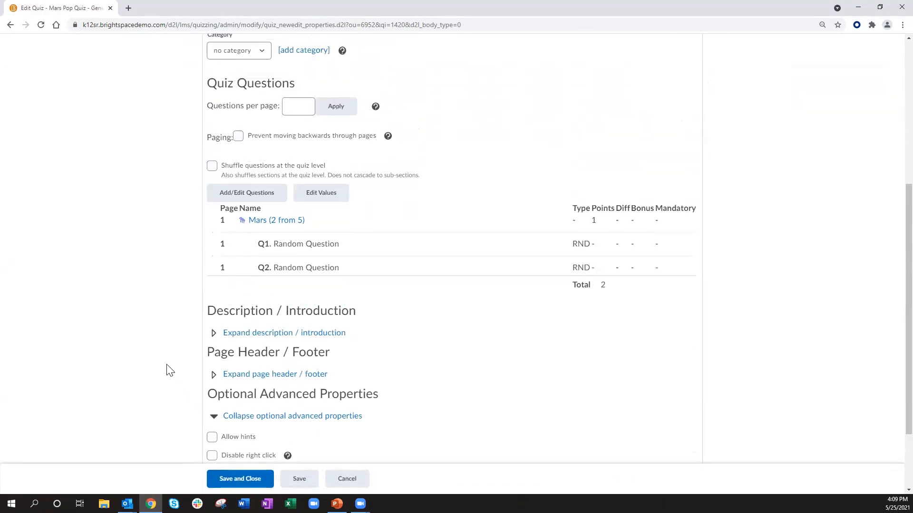
scroll(159, 353, down, 2)
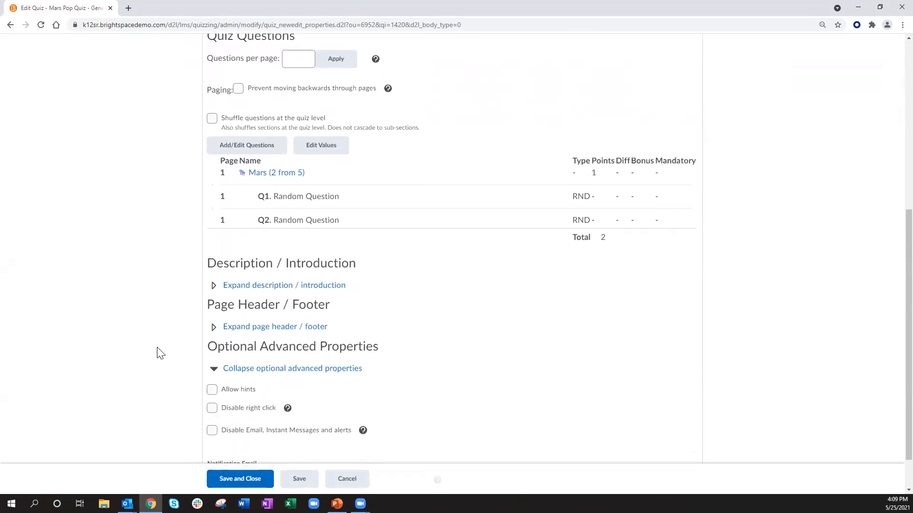
scroll(160, 353, down, 1)
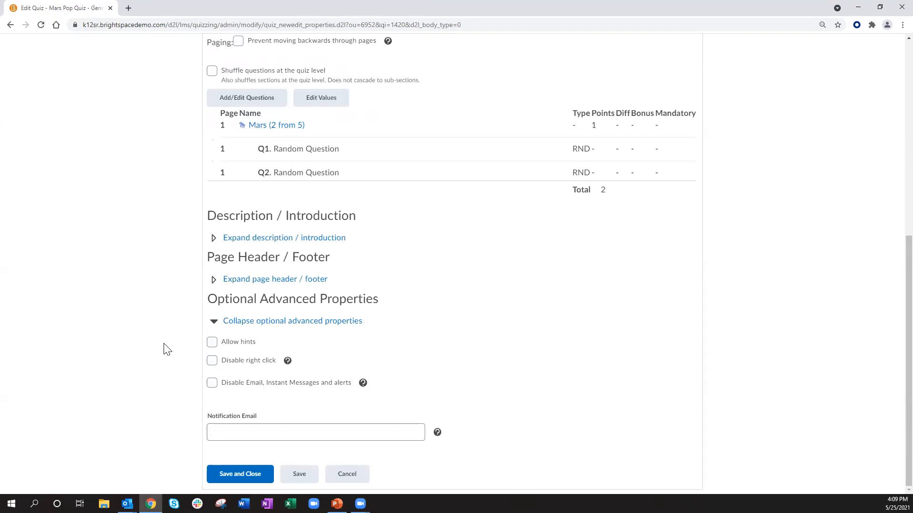
click(213, 343)
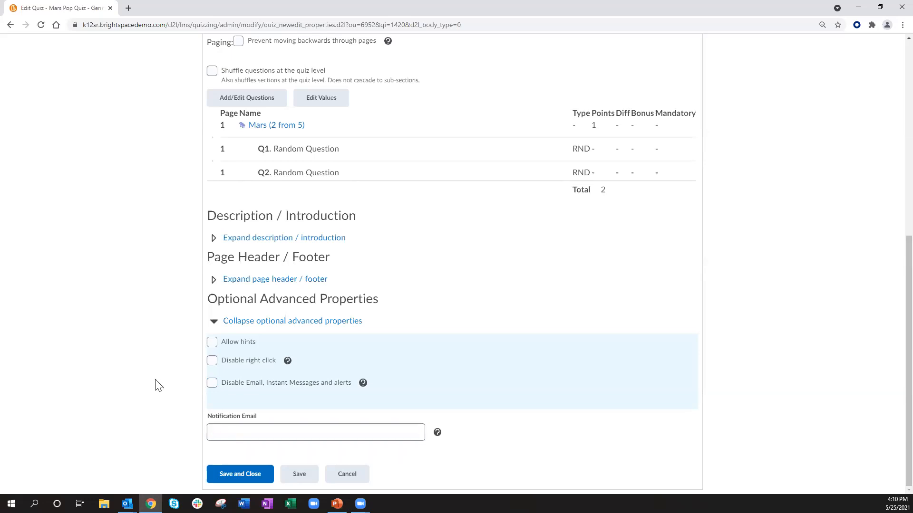
scroll(158, 386, up, 8)
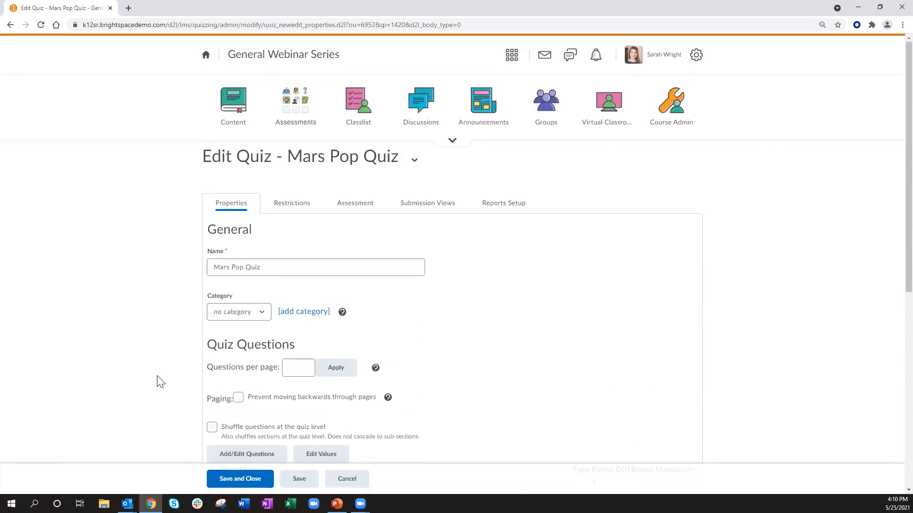
Step: In the quiz Restrictions, switch to an enforced time limit of 10 minutes
click(286, 205)
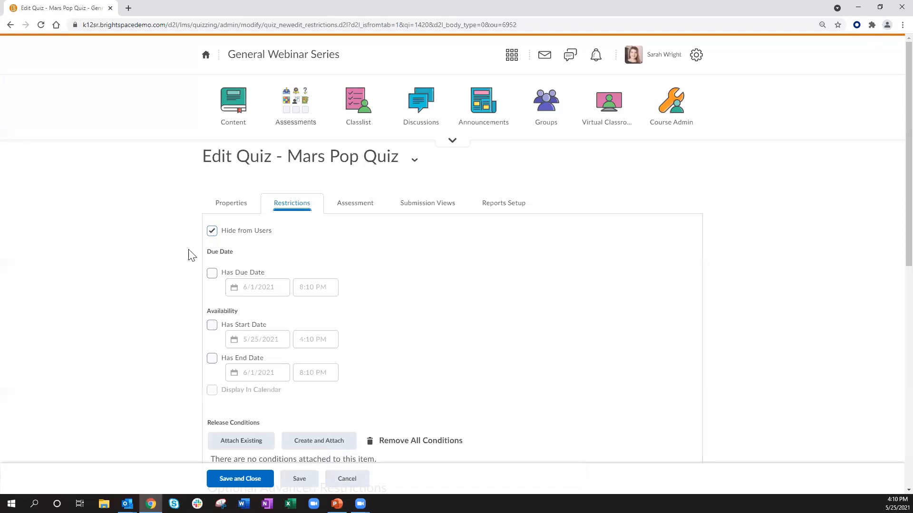
scroll(176, 254, down, 1)
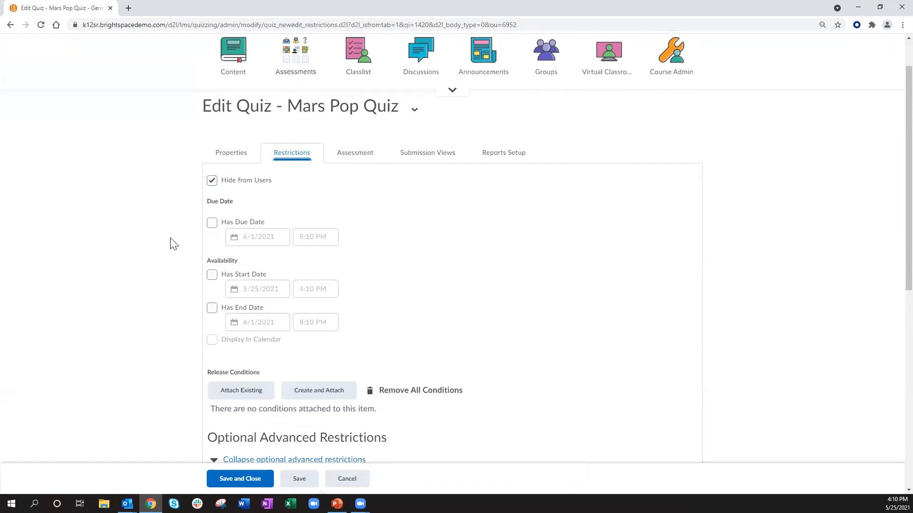
scroll(173, 241, down, 1)
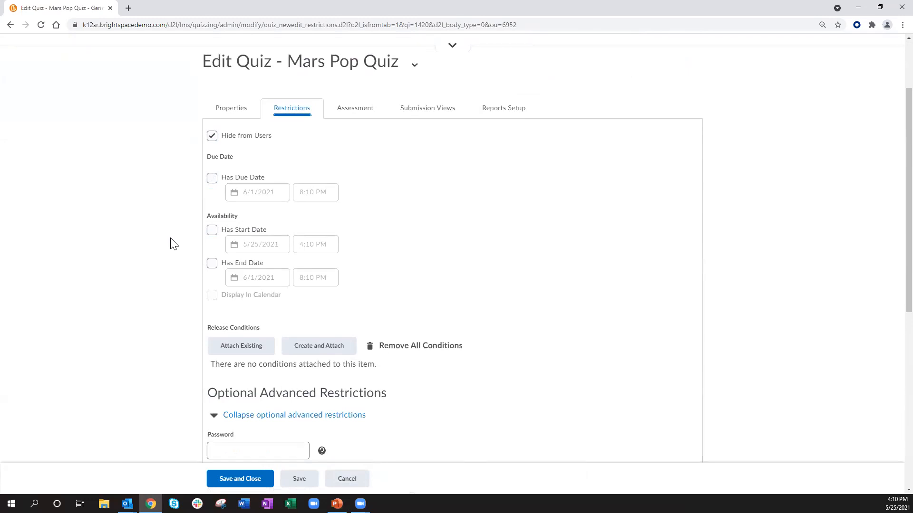
scroll(172, 244, down, 4)
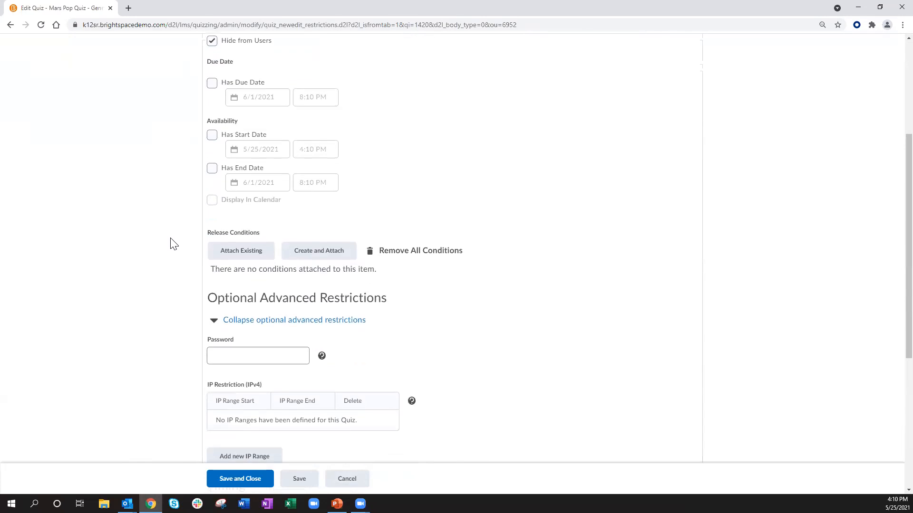
click(218, 261)
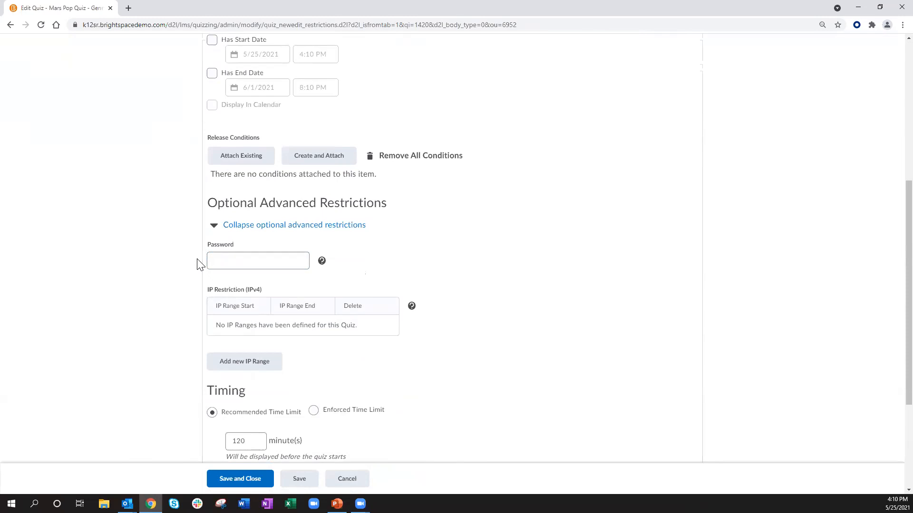
scroll(198, 264, down, 1)
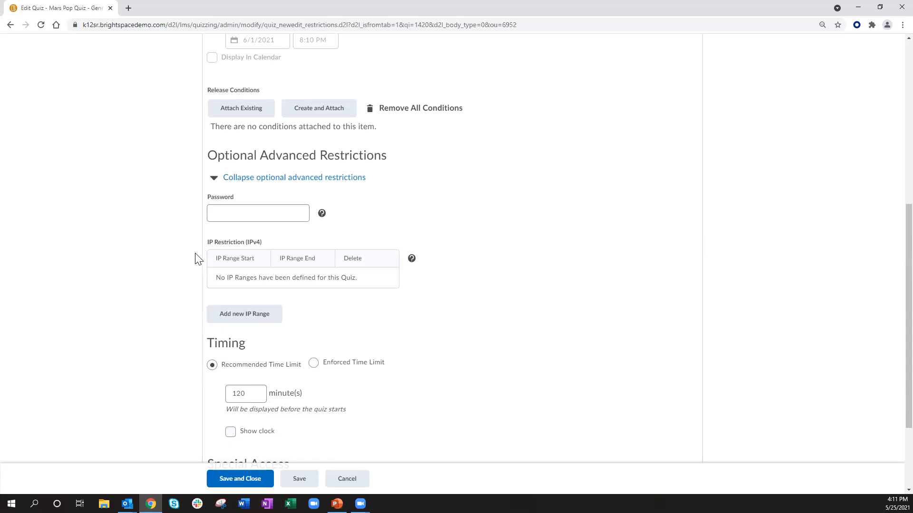
scroll(125, 280, down, 2)
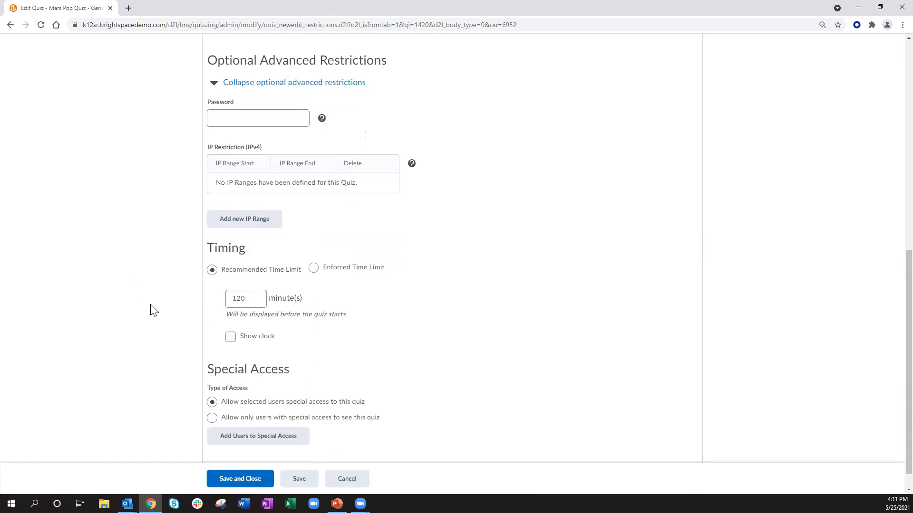
click(313, 269)
drag(252, 312, 213, 315)
text(10)
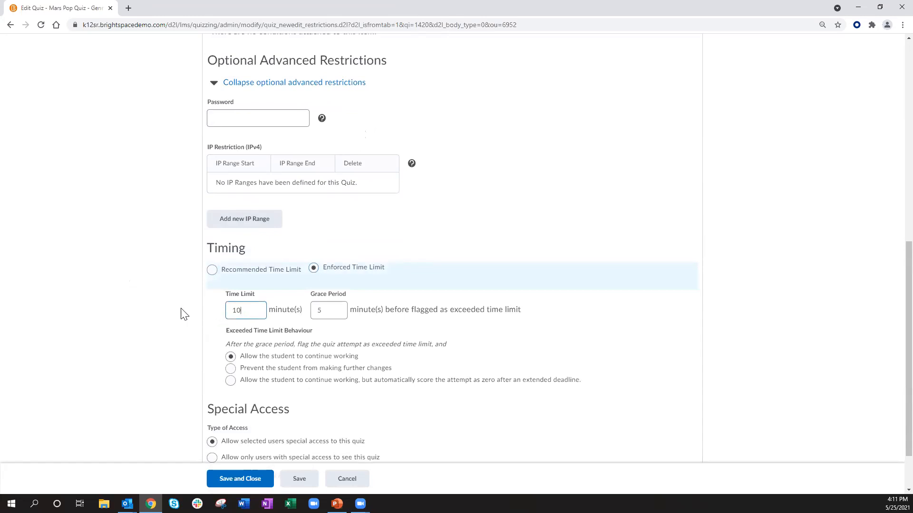
Step: Save and close the Mars Pop Quiz settings
scroll(179, 312, down, 2)
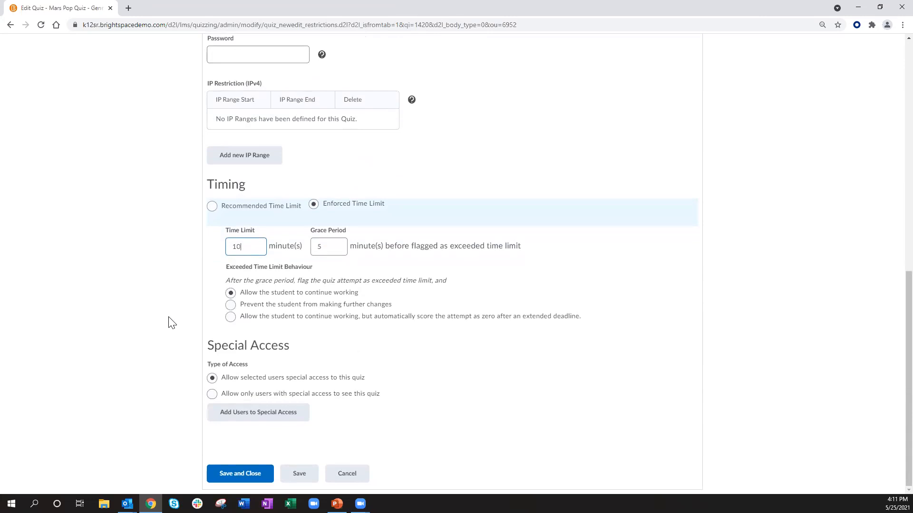
scroll(171, 322, up, 5)
scroll(171, 323, up, 5)
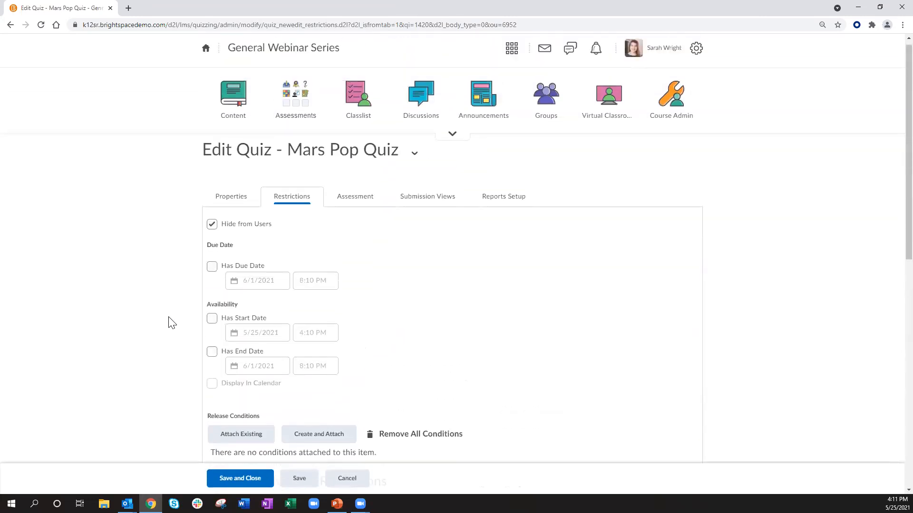
click(242, 479)
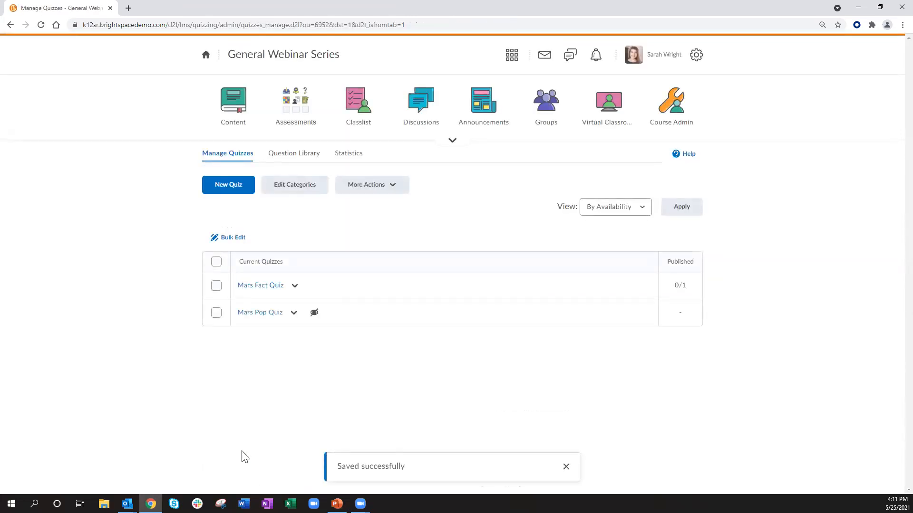
Step: Preview the Mars Pop Quiz and start a preview attempt
click(293, 315)
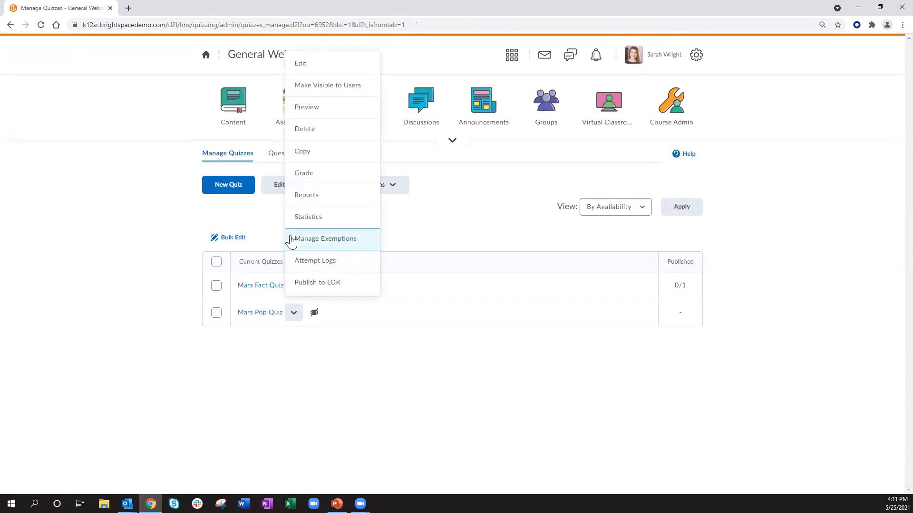
click(318, 115)
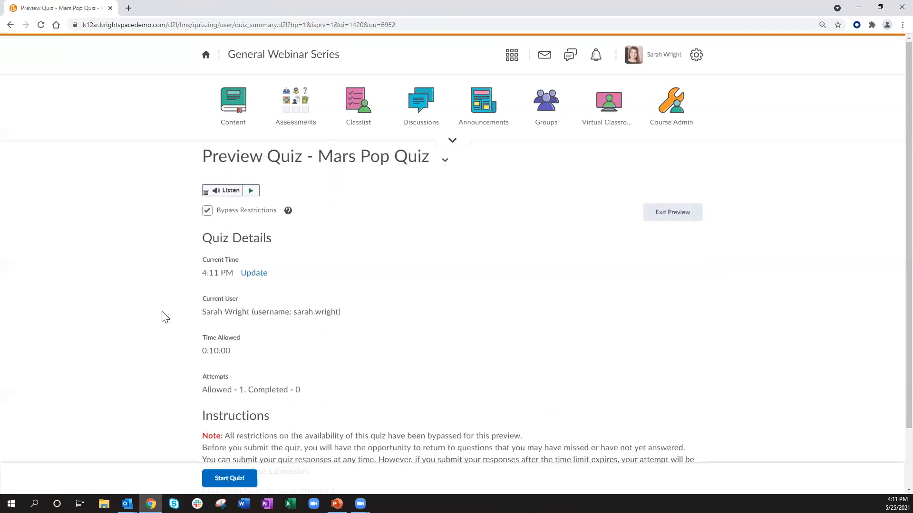
scroll(159, 339, down, 2)
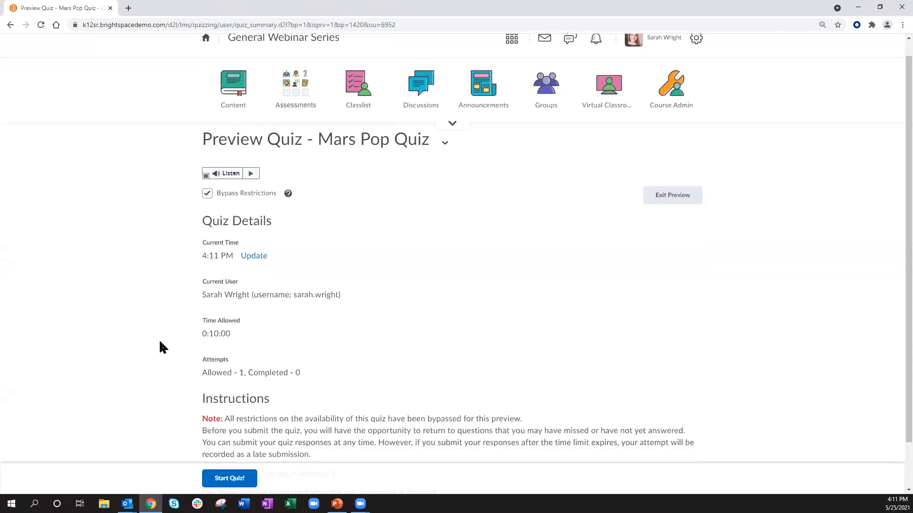
click(224, 474)
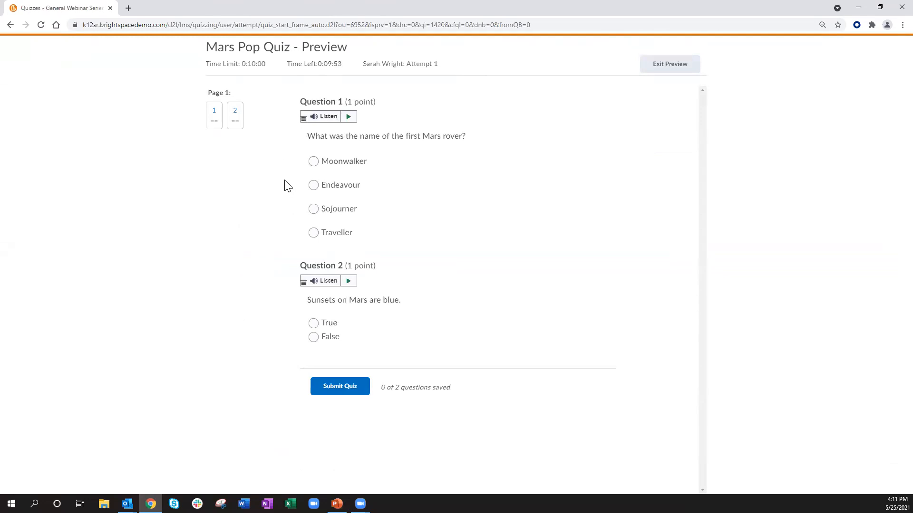
Step: Answer the preview questions with Endeavour and True, then submit the quiz attempt
click(314, 185)
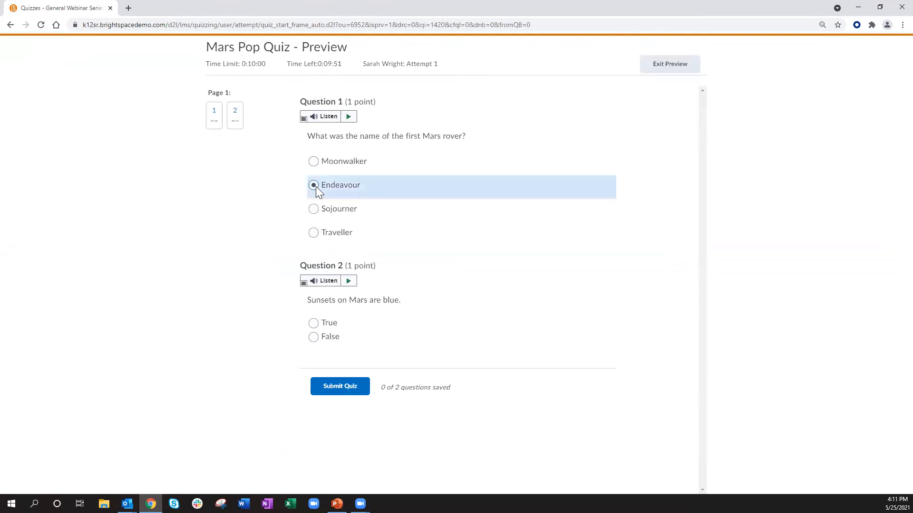
click(313, 324)
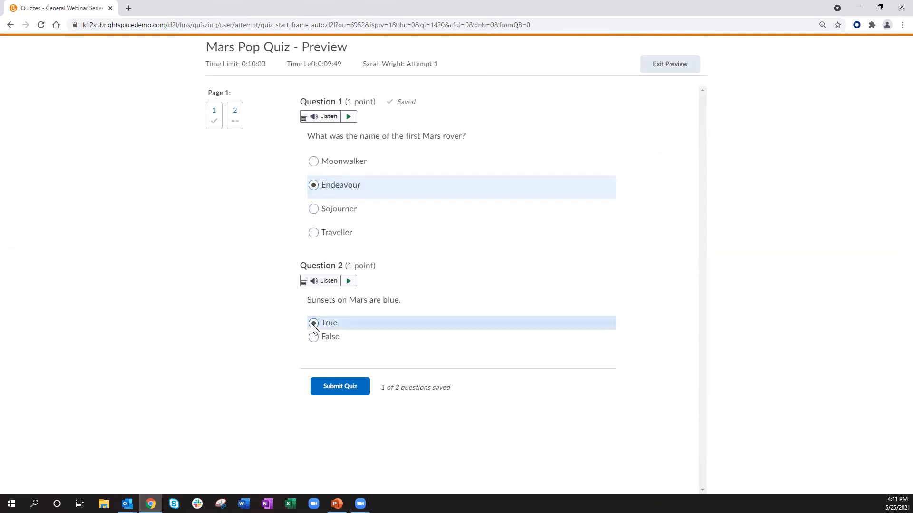
click(340, 389)
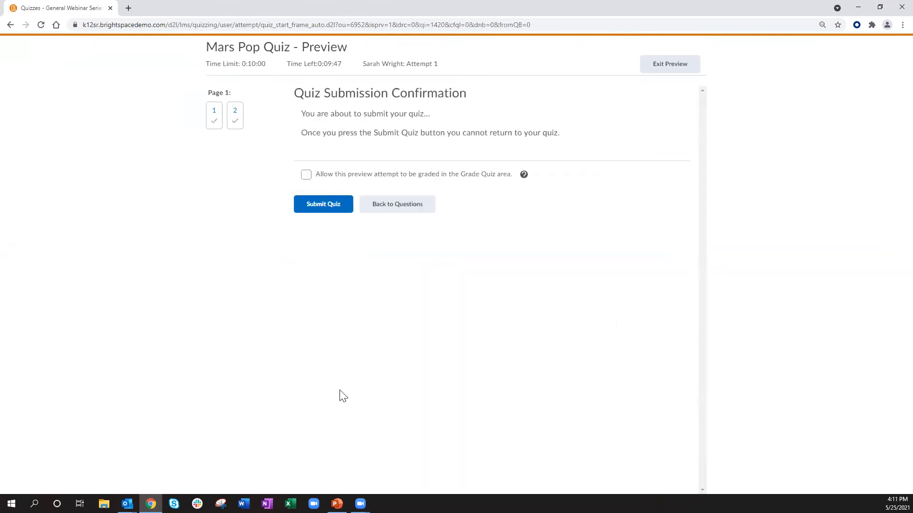
click(325, 203)
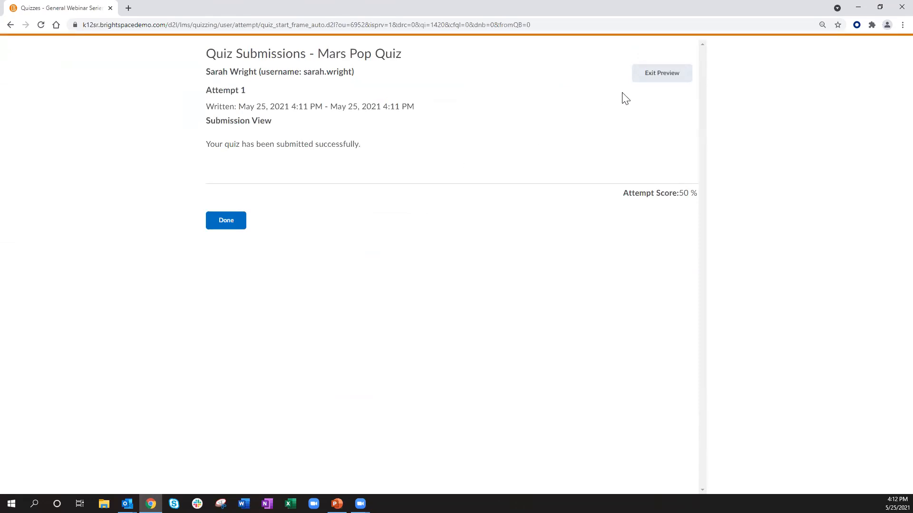
Step: Exit the preview and open the Mars Pop Quiz for editing
click(658, 76)
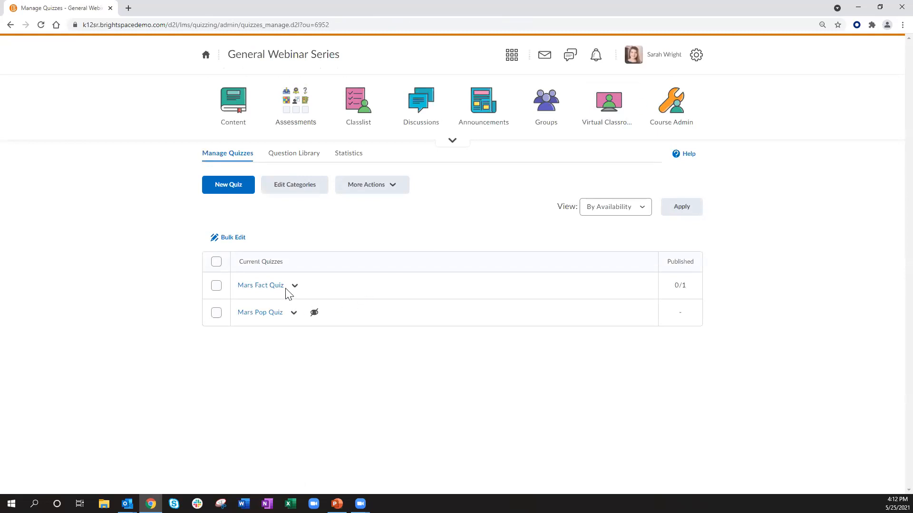
click(294, 316)
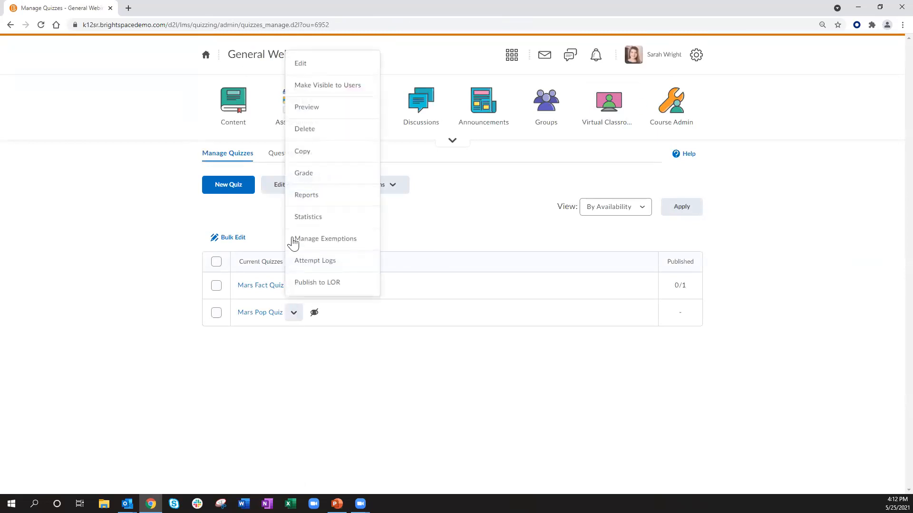
click(321, 69)
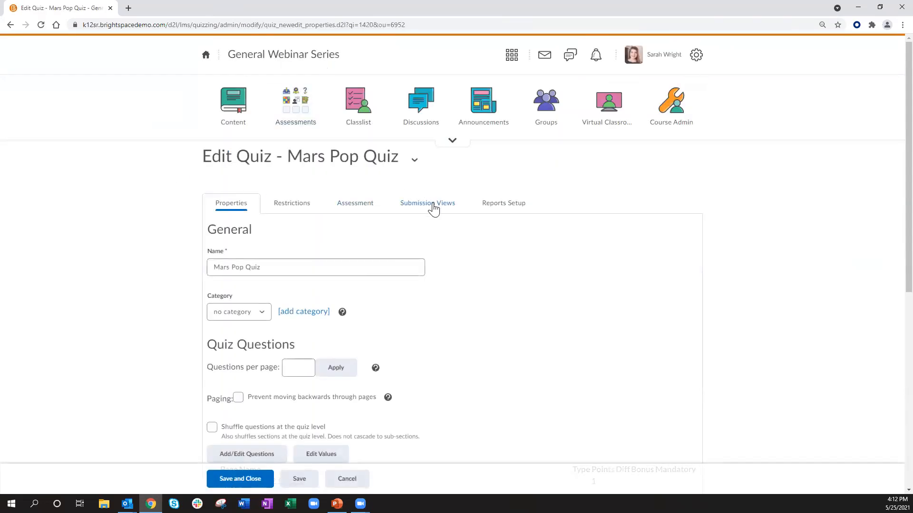
click(434, 207)
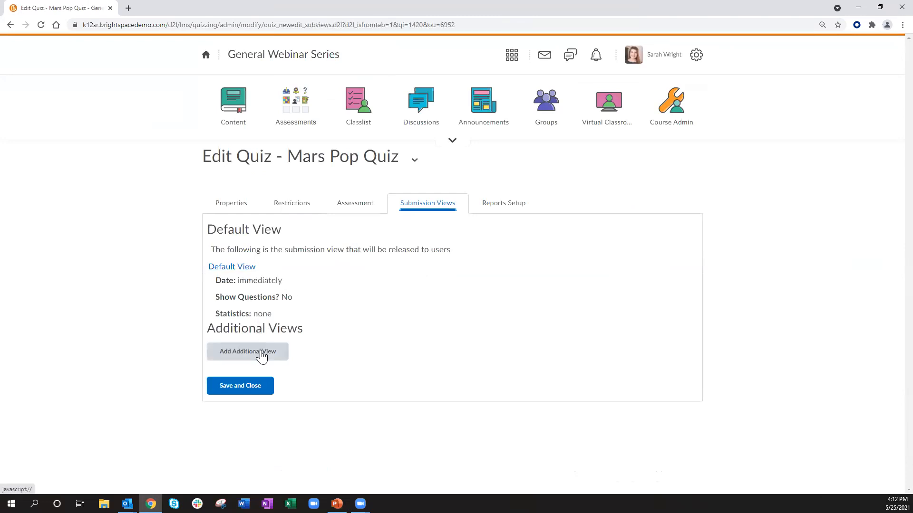
click(236, 269)
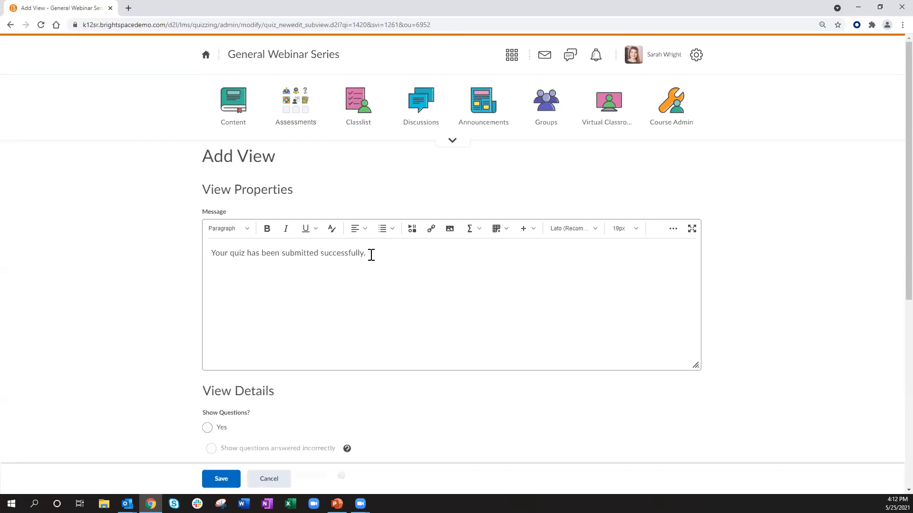
scroll(370, 258, down, 5)
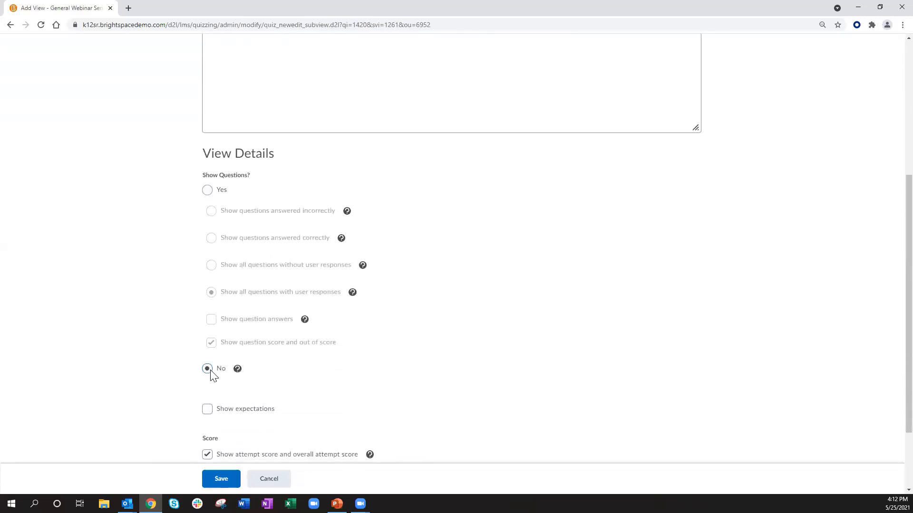
click(208, 189)
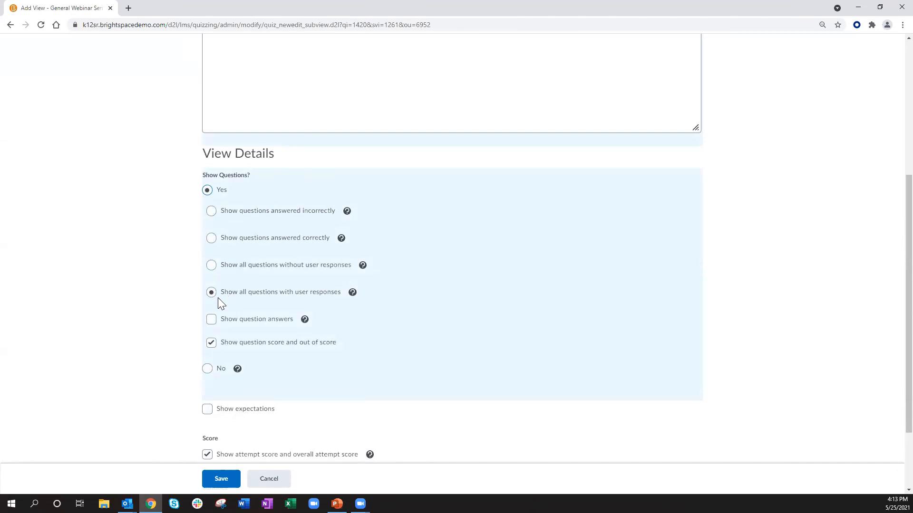
click(211, 319)
scroll(174, 328, down, 2)
click(269, 475)
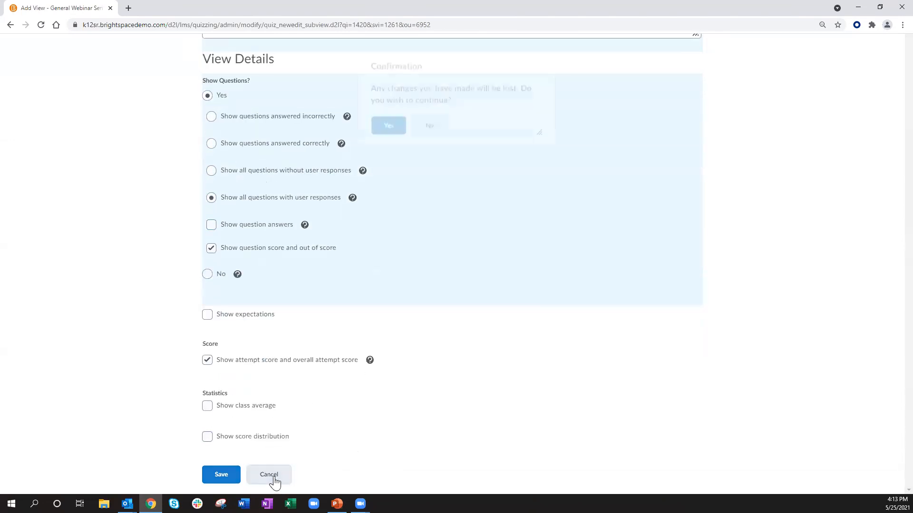
click(398, 144)
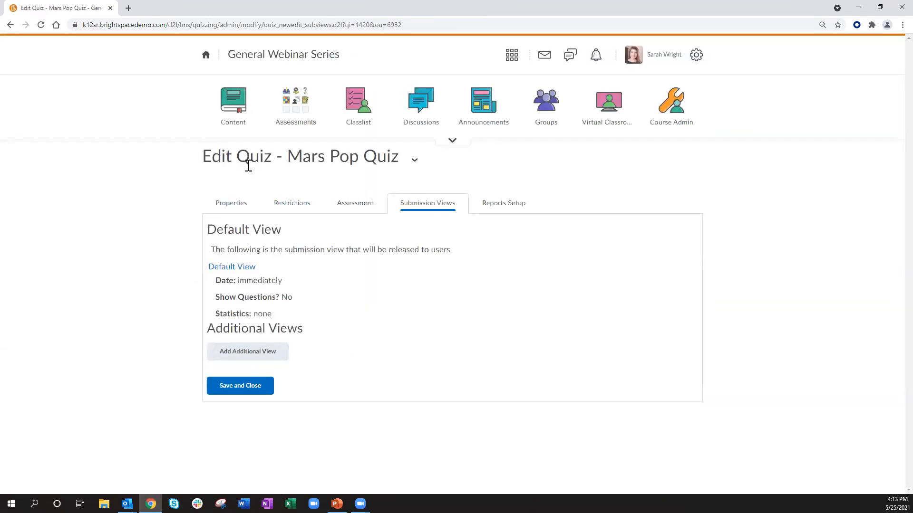
Step: Go back to Manage Quizzes and open attempt 1 of the Mars Fact Quiz for grading
click(298, 111)
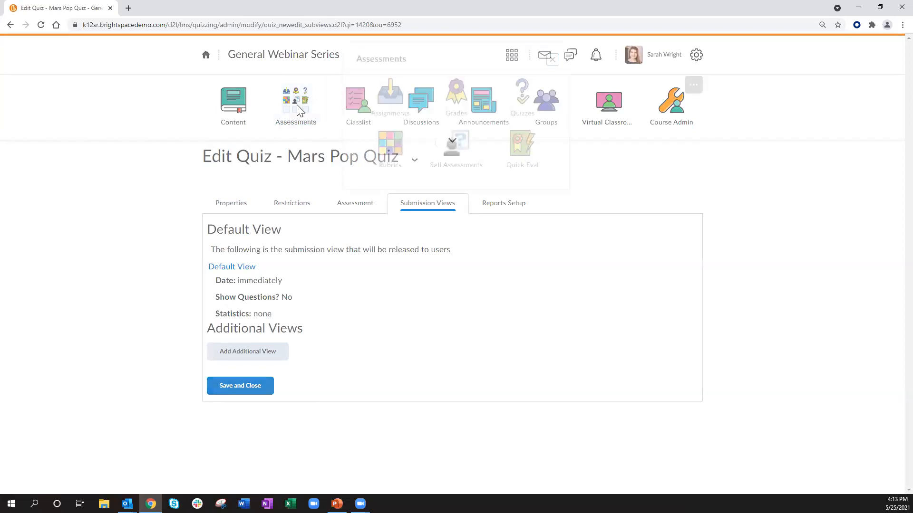
click(522, 122)
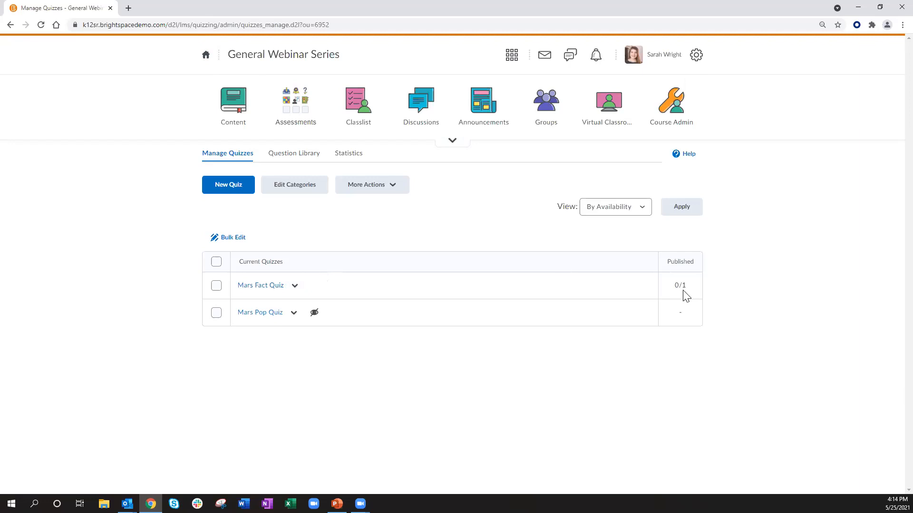
click(295, 286)
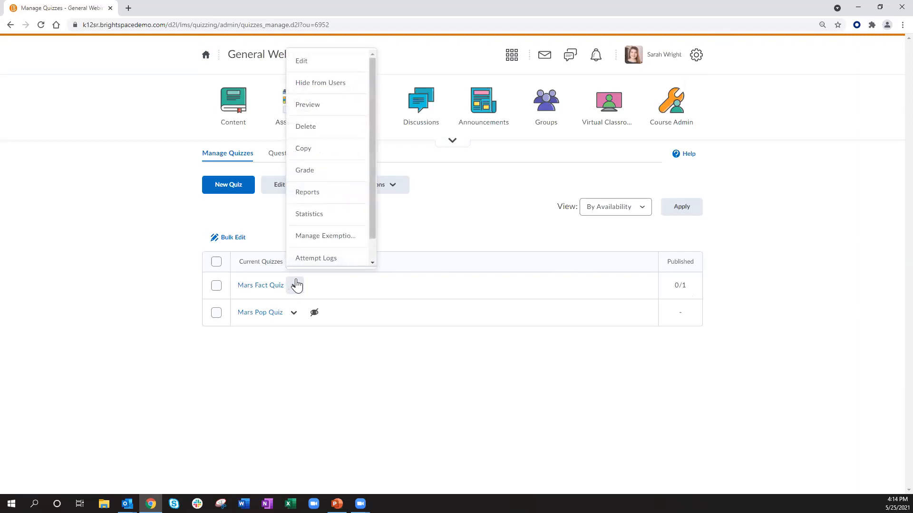
click(304, 170)
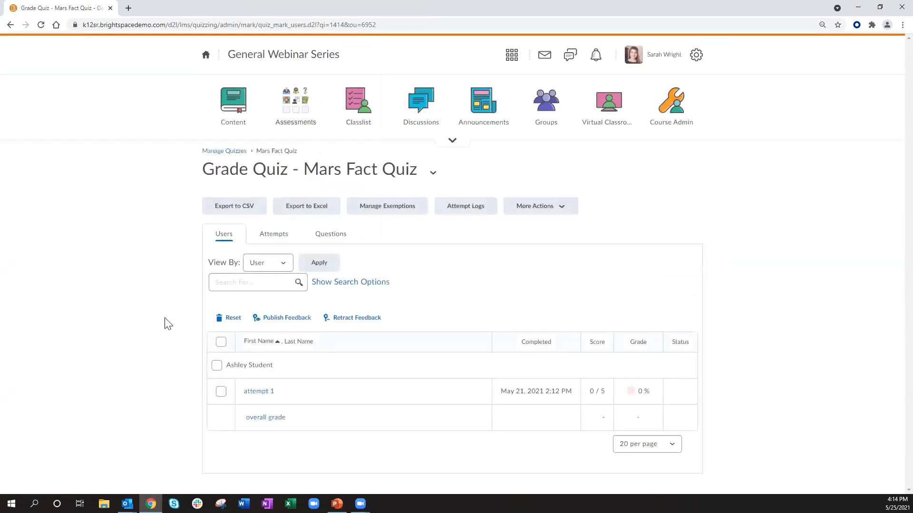
click(260, 392)
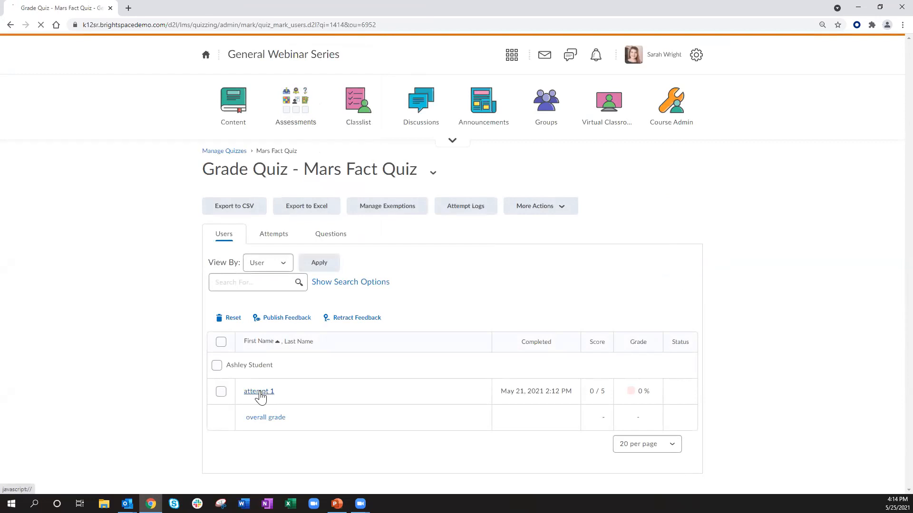
Step: Score the question 5 out of 5, add the feedback "Well done!", and save the grading as a draft
scroll(183, 343, down, 5)
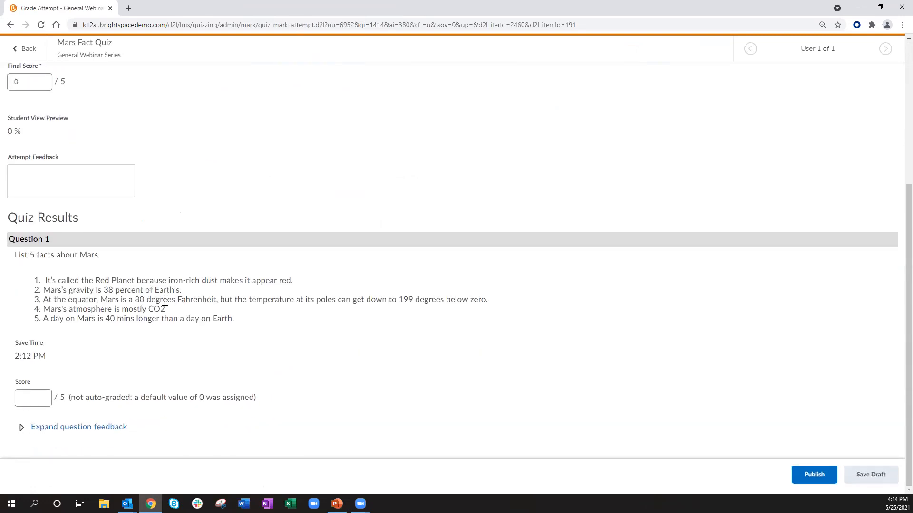
click(46, 396)
text(5)
click(45, 428)
scroll(44, 418, down, 1)
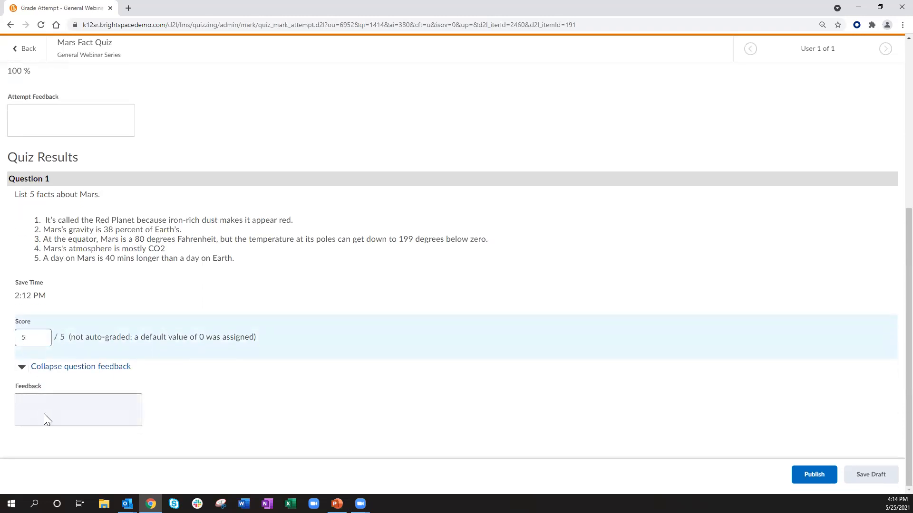
click(50, 405)
text(Well done!)
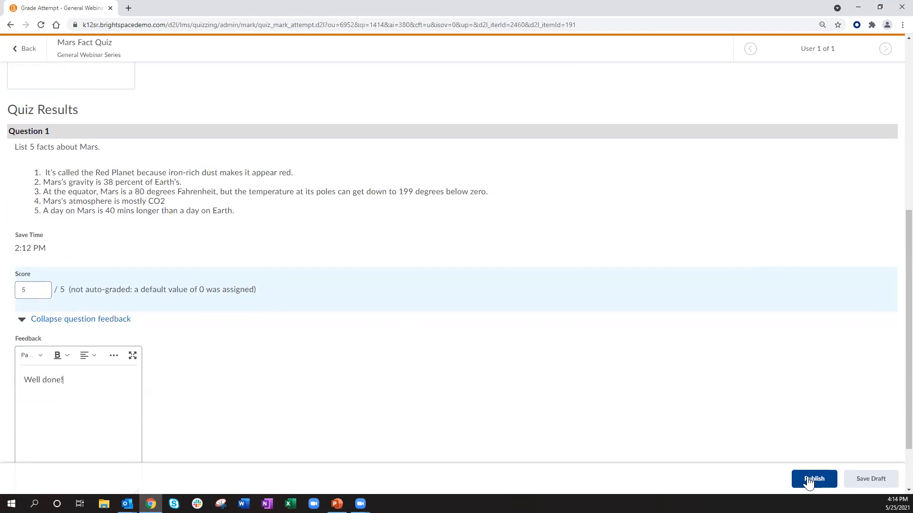
click(868, 477)
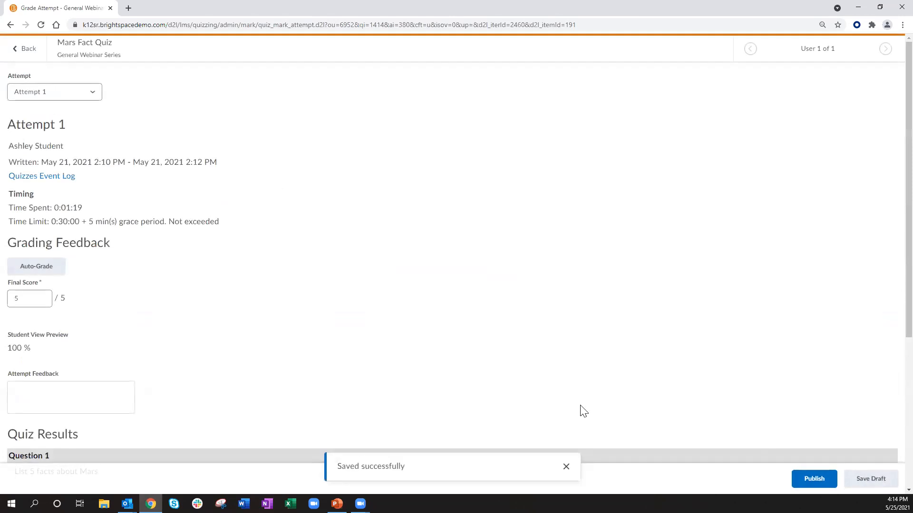
Step: Return to the grading list, select all attempts and publish their feedback
click(29, 50)
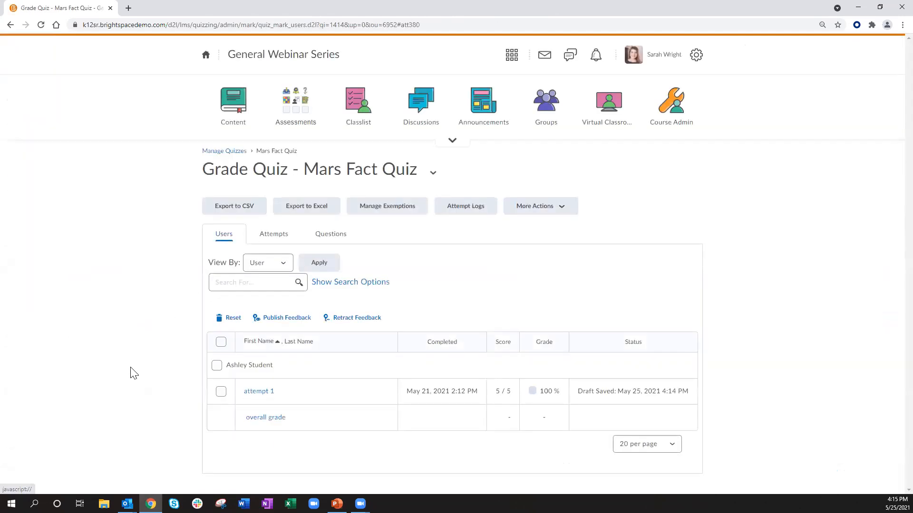
click(216, 365)
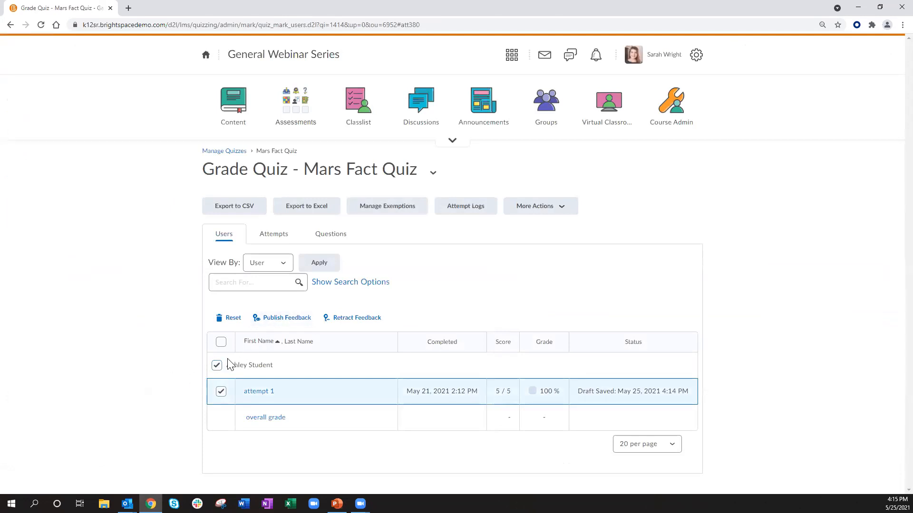
click(217, 366)
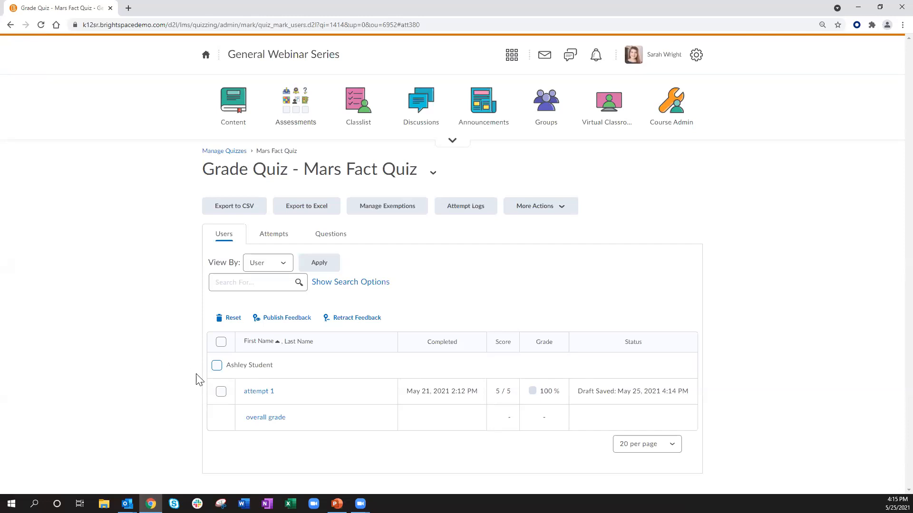
click(220, 342)
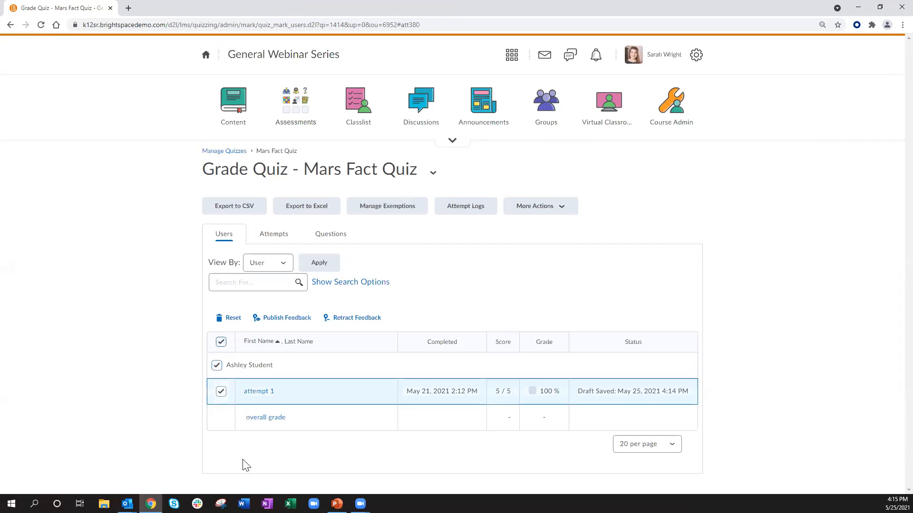
click(286, 320)
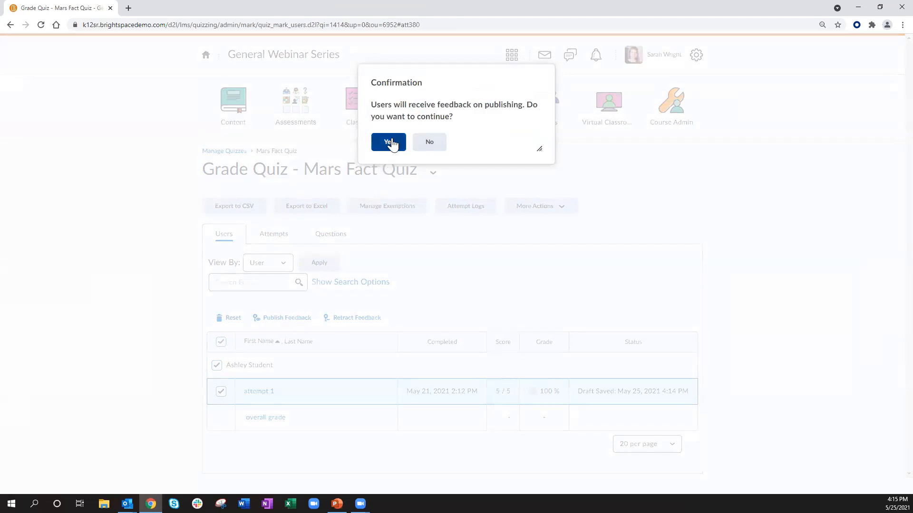
click(390, 143)
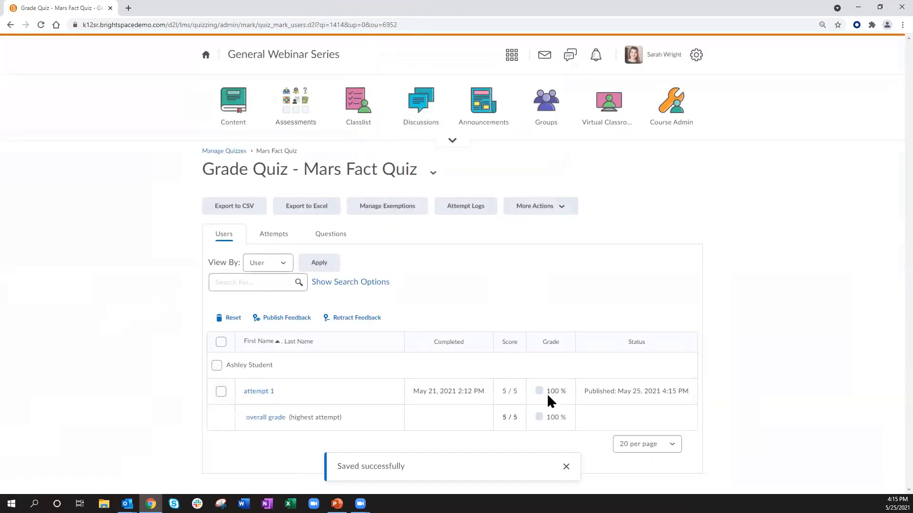
click(564, 466)
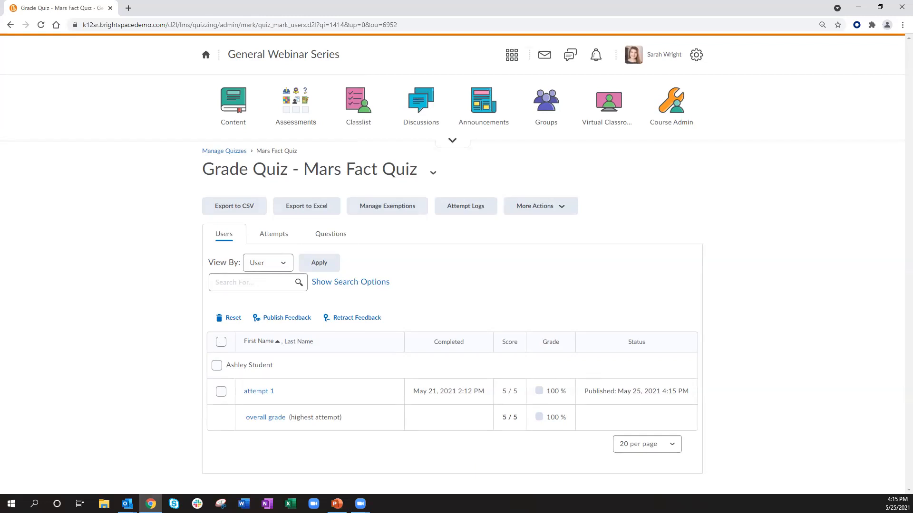
key(alt+Tab)
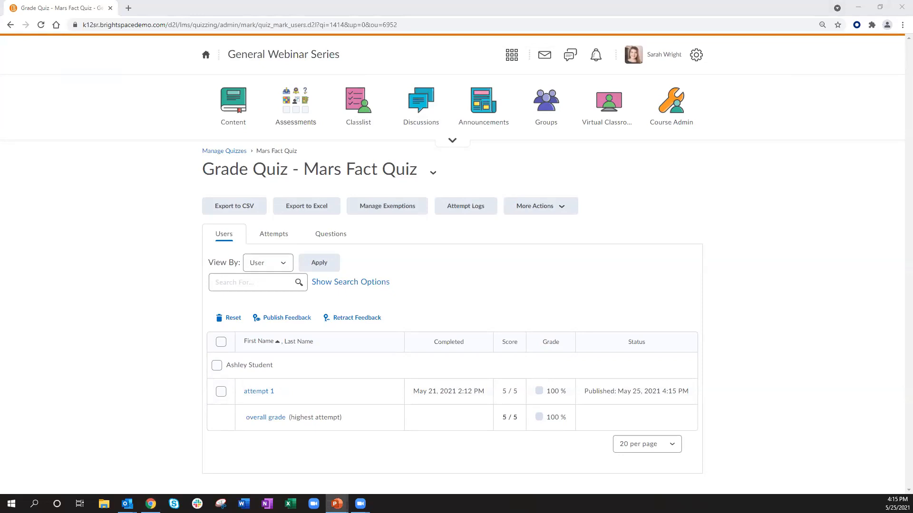
key(shift+F5)
click(747, 278)
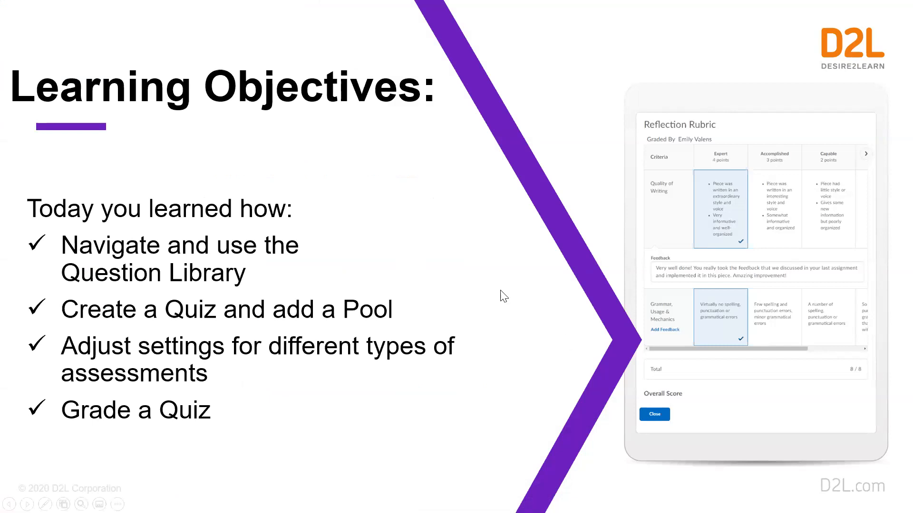
click(858, 337)
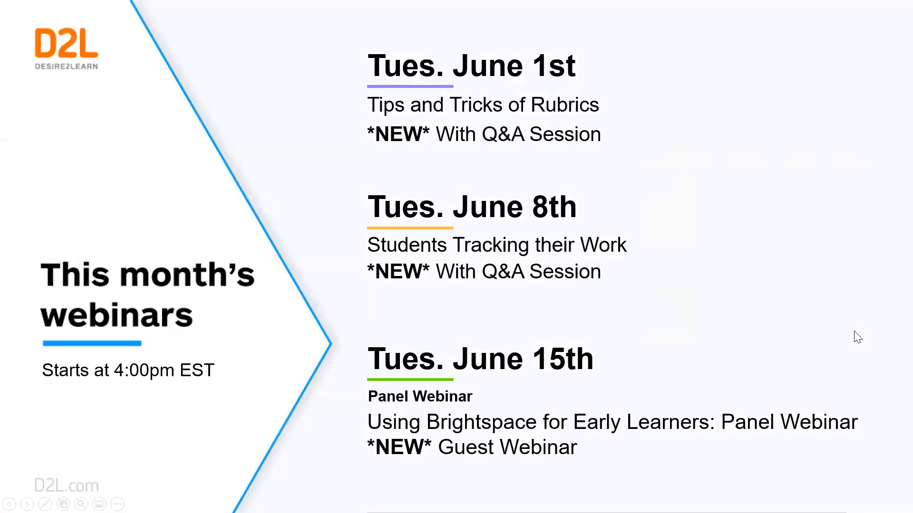
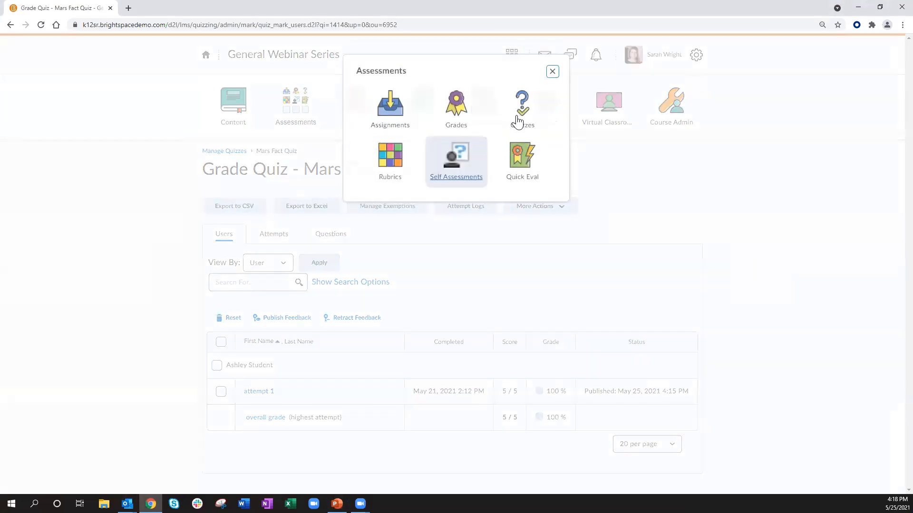
Step: Open Quizzes from Assessments and switch to the Question Library
click(524, 114)
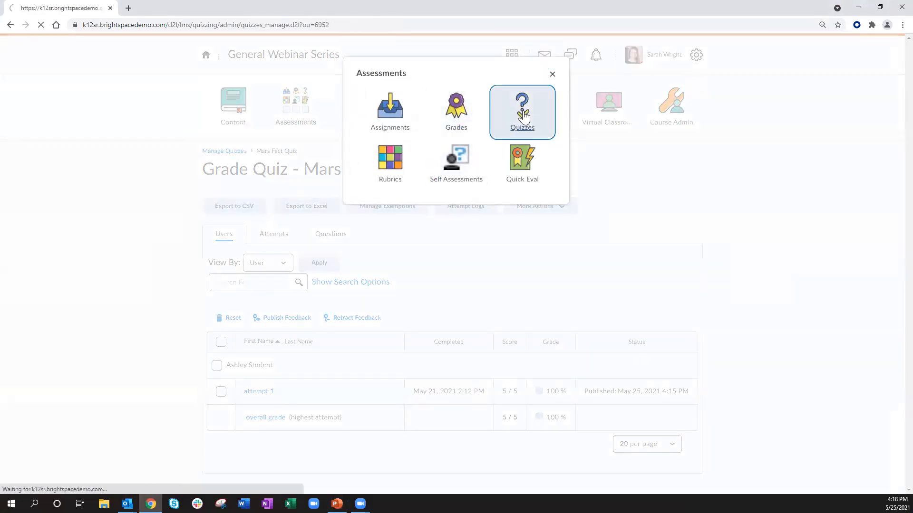
click(299, 157)
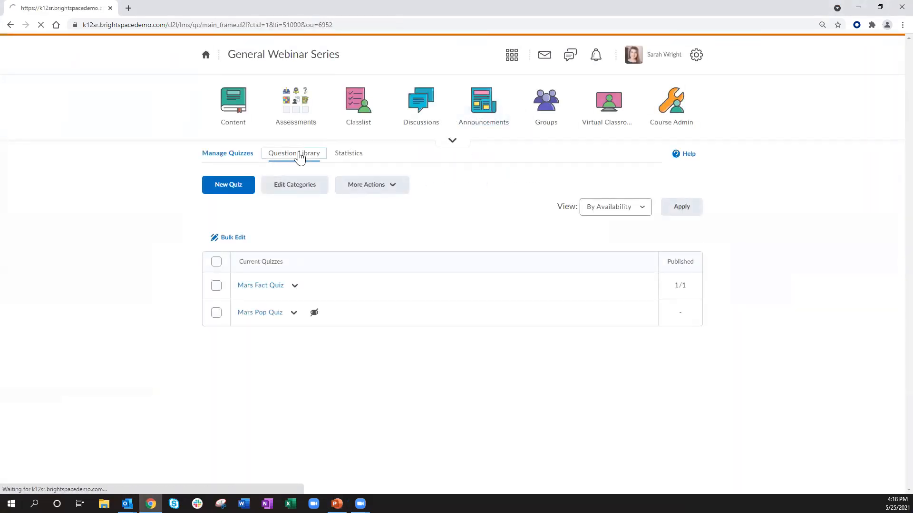
Step: Start a new Arithmetic Question in the Question Library and enter the question text "2+2"
click(171, 180)
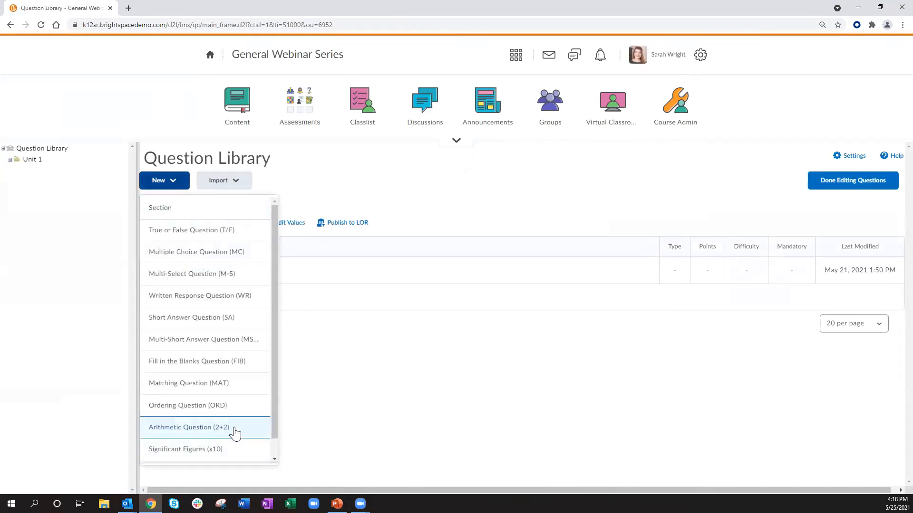
click(237, 427)
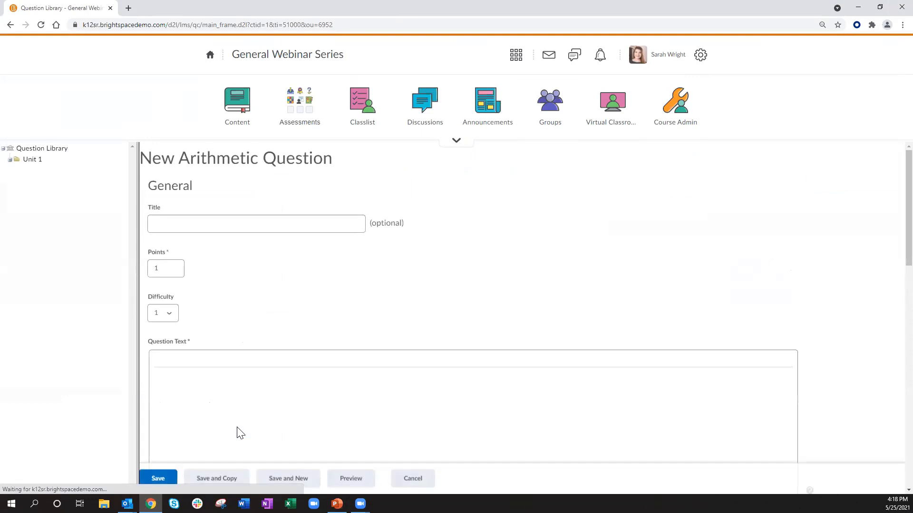
click(179, 224)
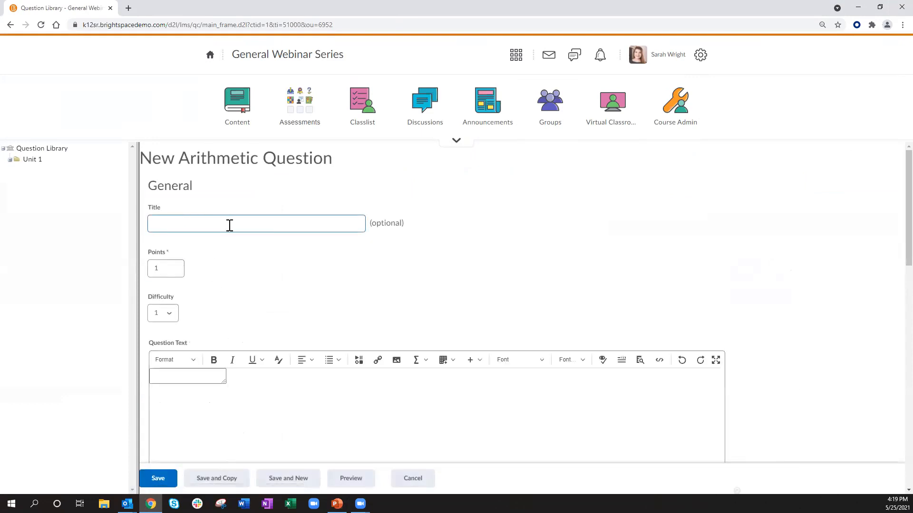
scroll(339, 240, down, 2)
click(193, 285)
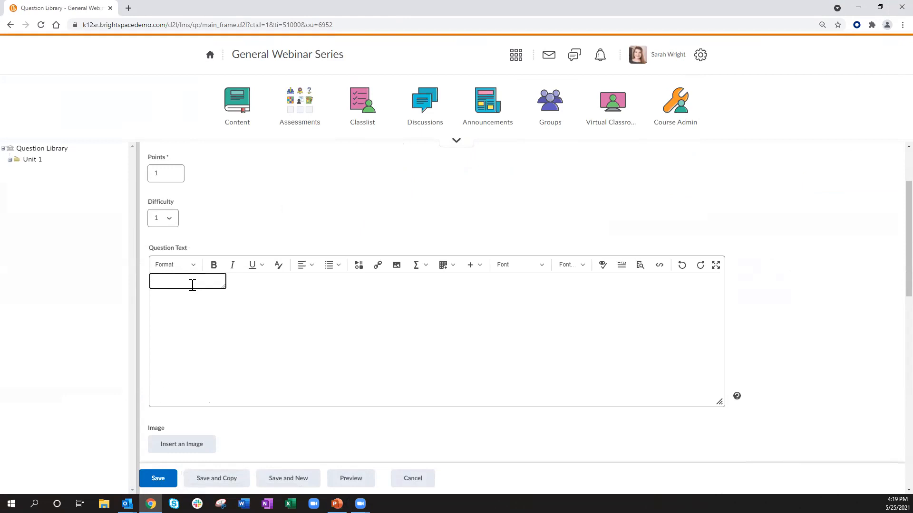
scroll(192, 284, down, 2)
scroll(192, 285, up, 1)
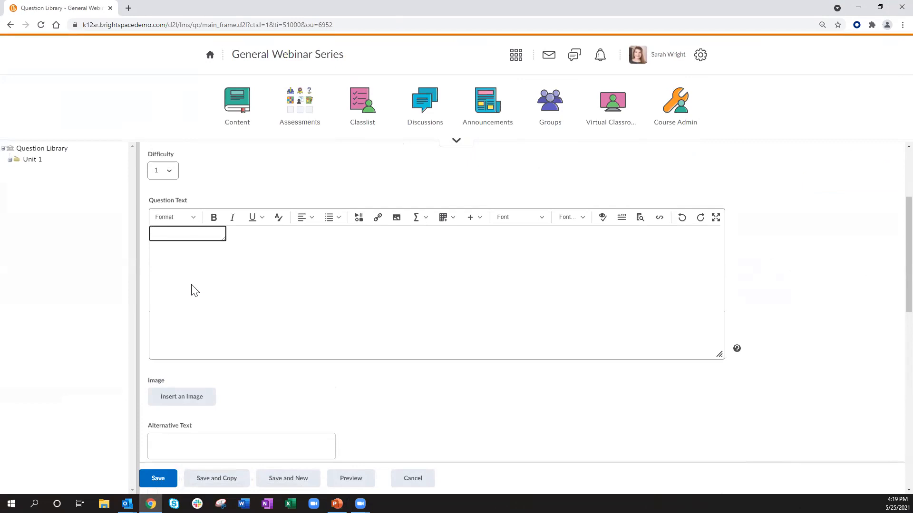
text(2+2)
Step: Scroll through the arithmetic question form to examine the formula, precision, tolerance, units and variables settings
scroll(193, 291, down, 2)
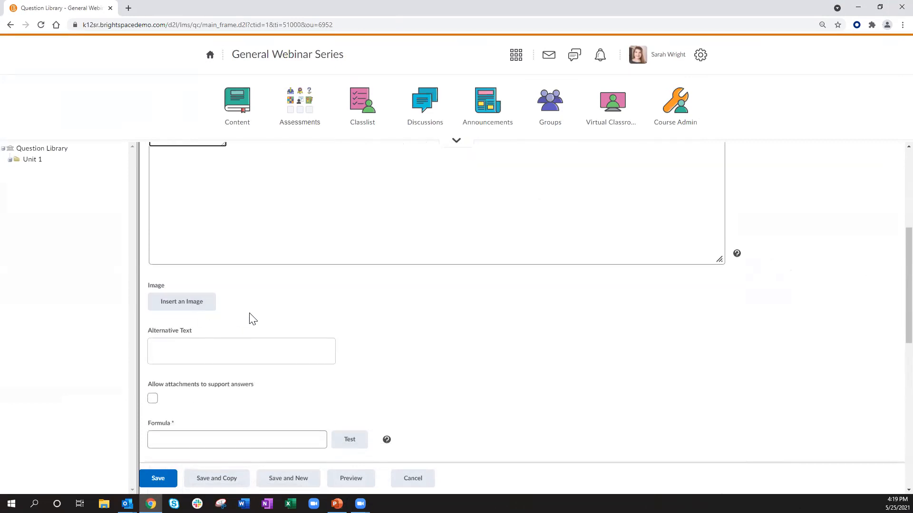
scroll(250, 323, down, 2)
click(252, 346)
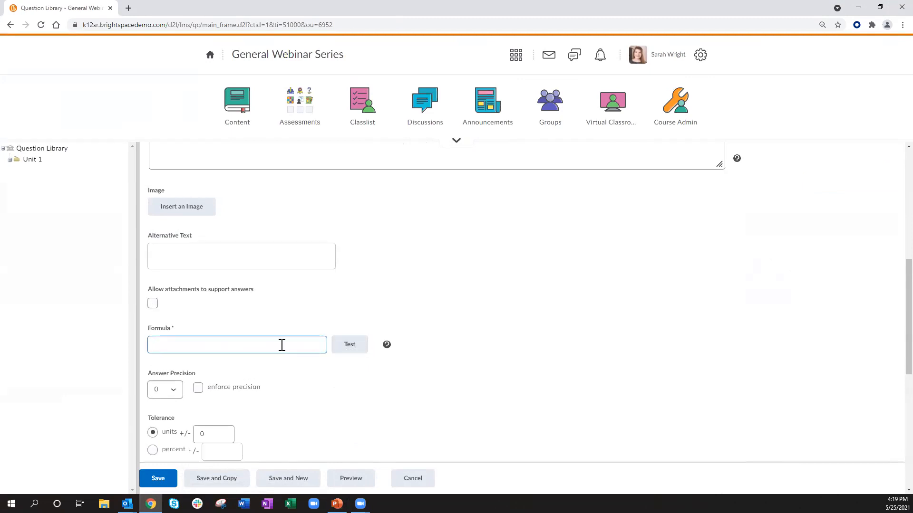
scroll(282, 346, down, 2)
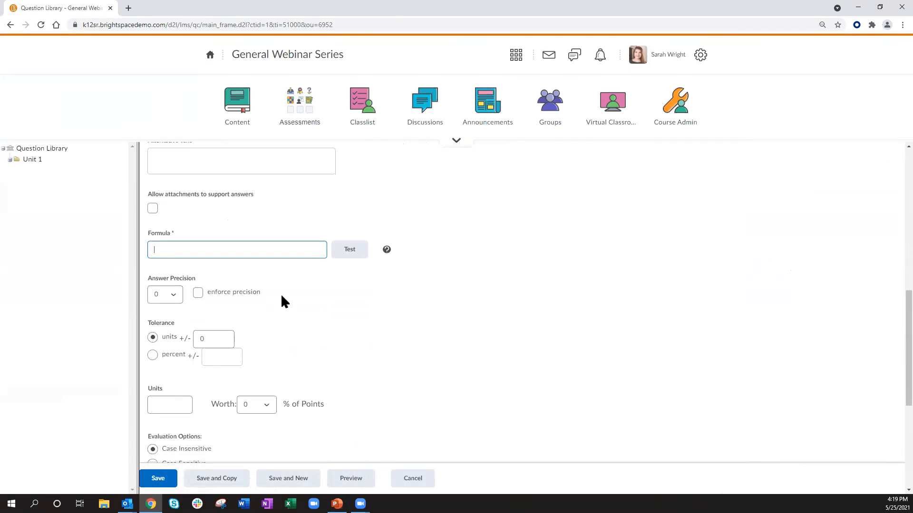
scroll(282, 301, down, 1)
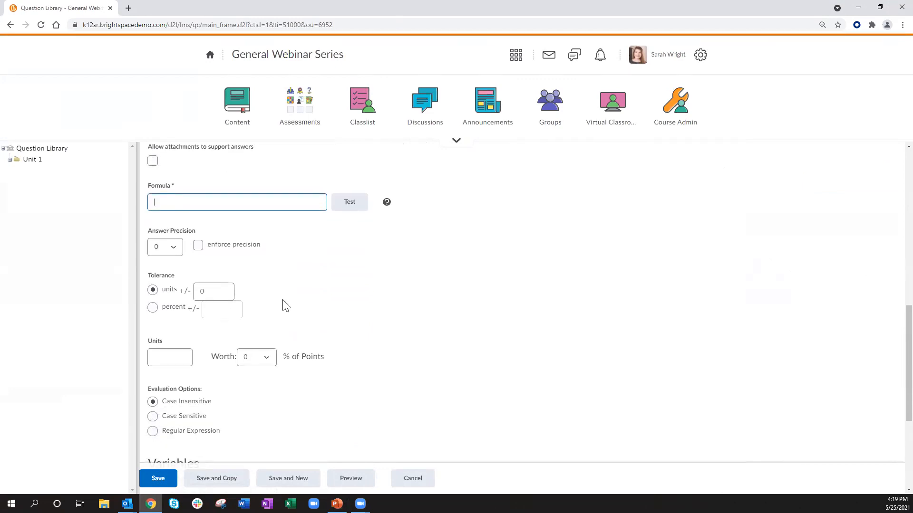
scroll(288, 306, down, 1)
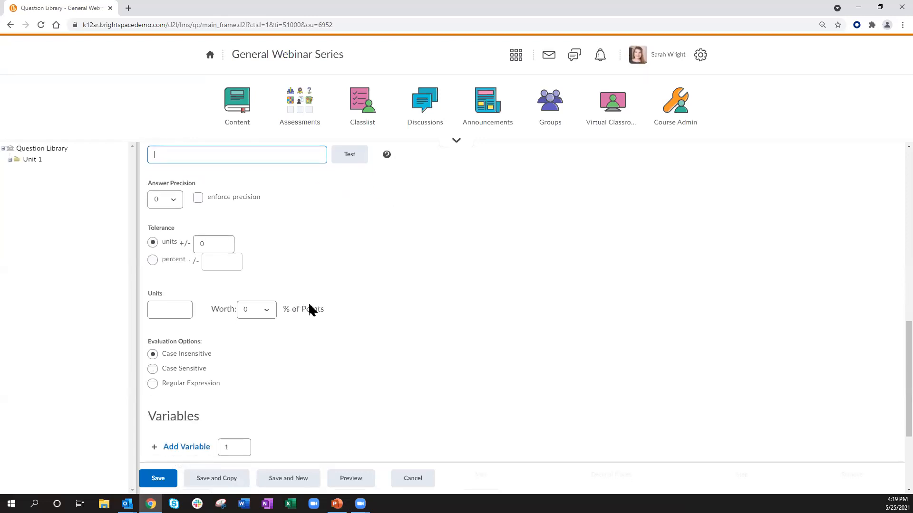
scroll(312, 312, down, 1)
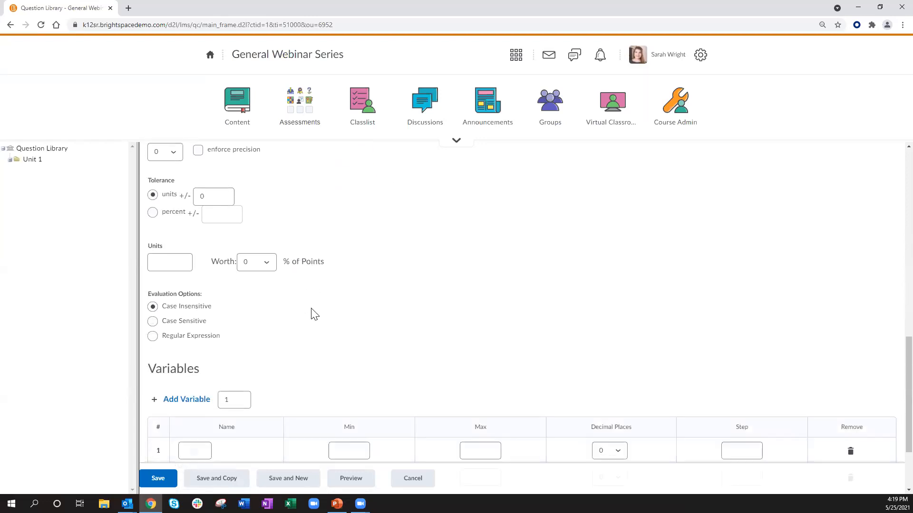
scroll(314, 314, down, 2)
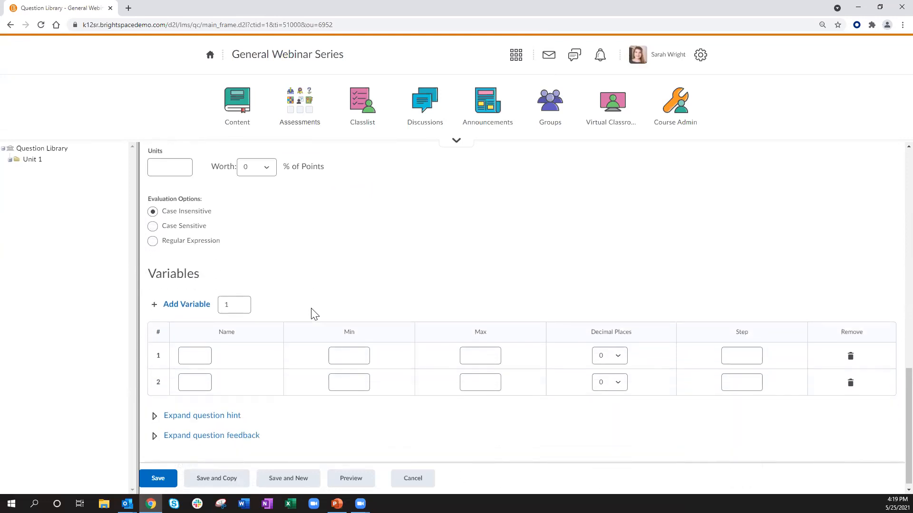
scroll(306, 302, down, 1)
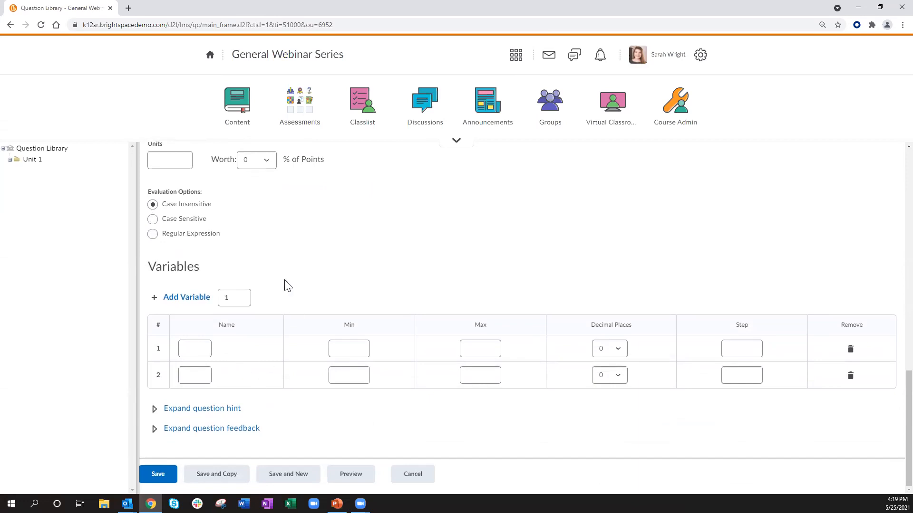
scroll(288, 285, up, 4)
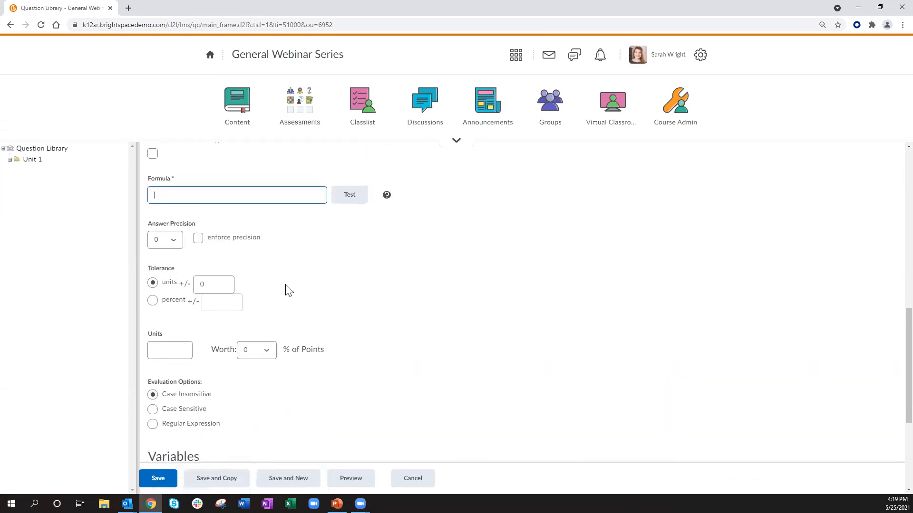
scroll(287, 300, up, 5)
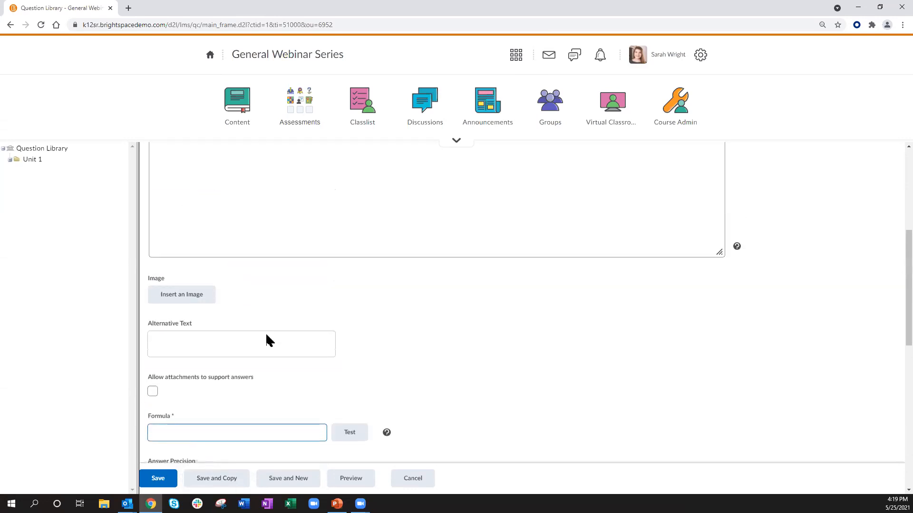
scroll(267, 341, down, 10)
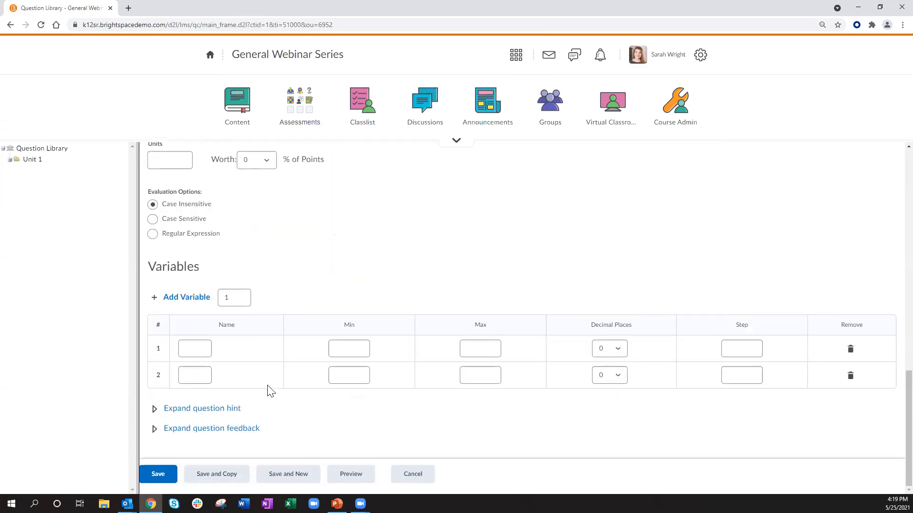
scroll(270, 347, up, 10)
scroll(269, 346, up, 7)
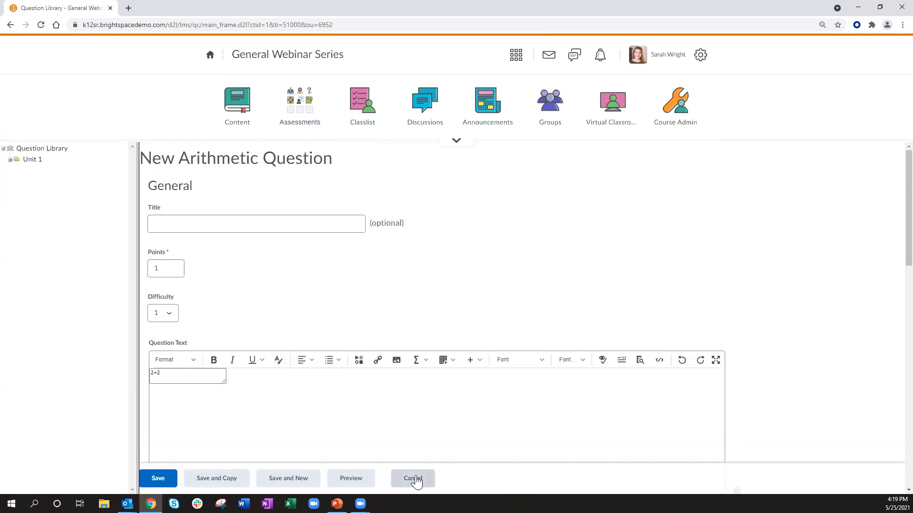
scroll(235, 301, down, 8)
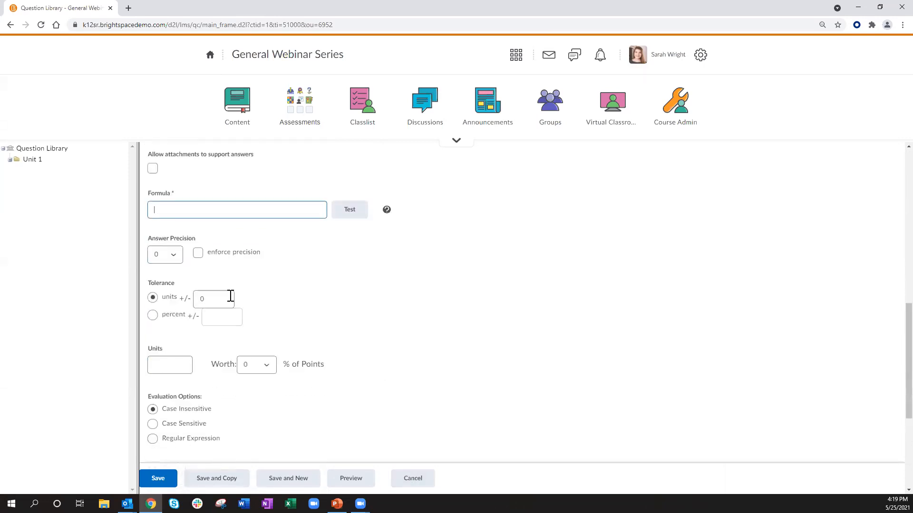
scroll(231, 296, down, 1)
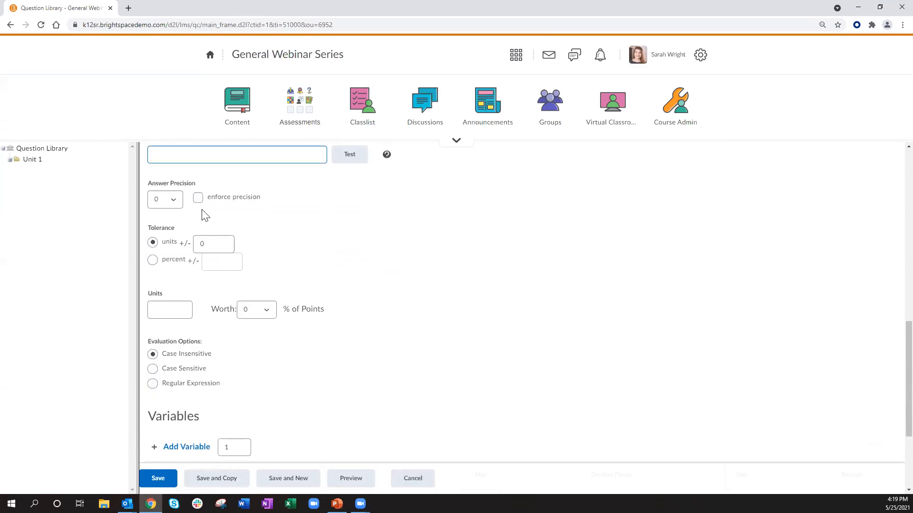
Step: Read the formula syntax help, then cancel the new arithmetic question without saving
click(387, 155)
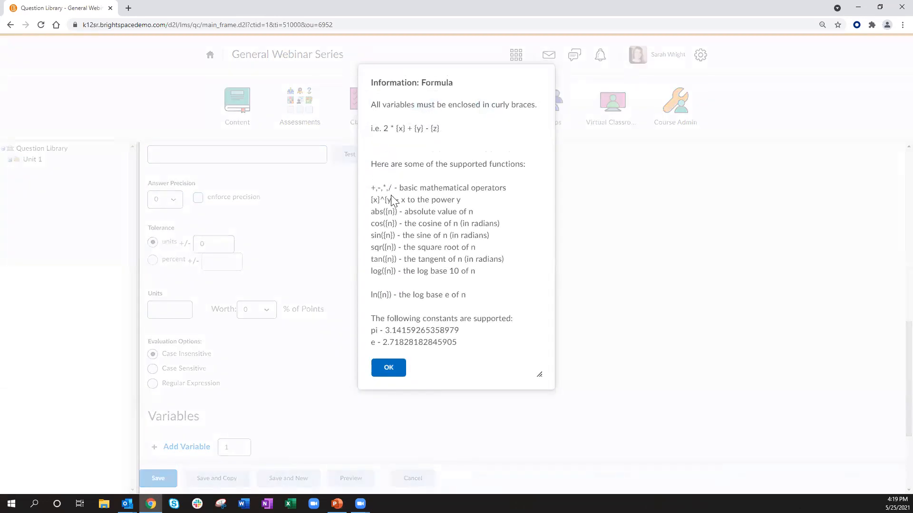
click(387, 370)
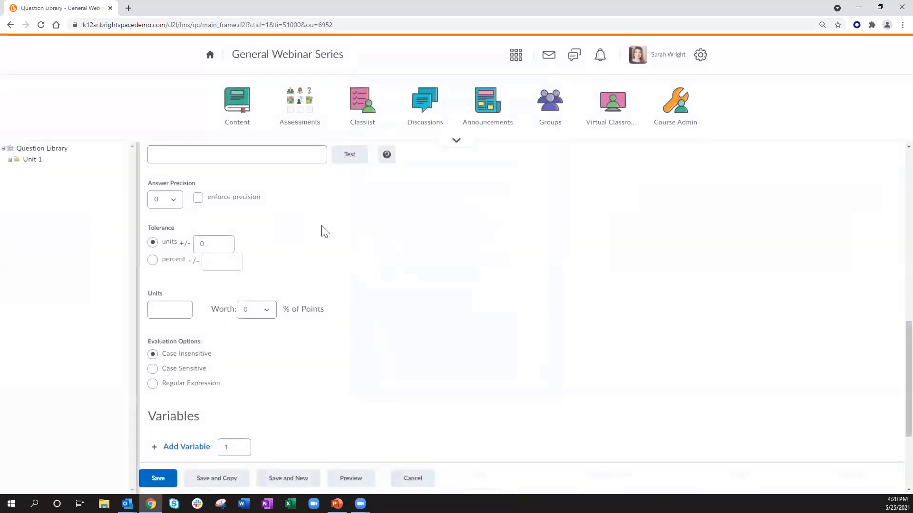
scroll(322, 230, up, 5)
scroll(267, 224, up, 2)
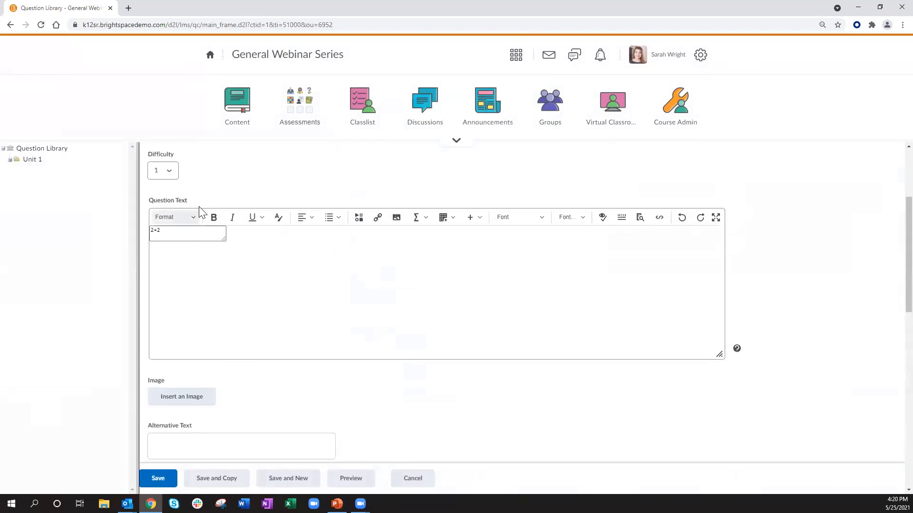
scroll(230, 220, down, 5)
scroll(247, 249, down, 2)
click(184, 201)
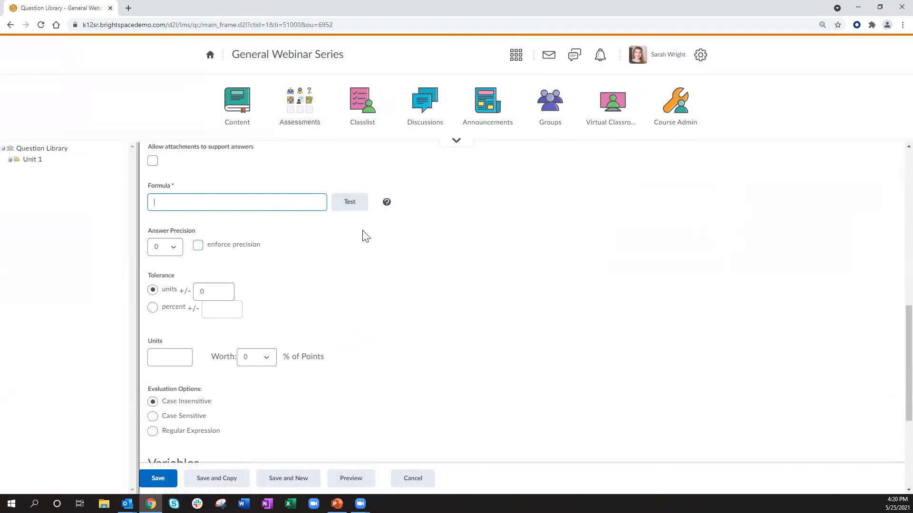
click(412, 480)
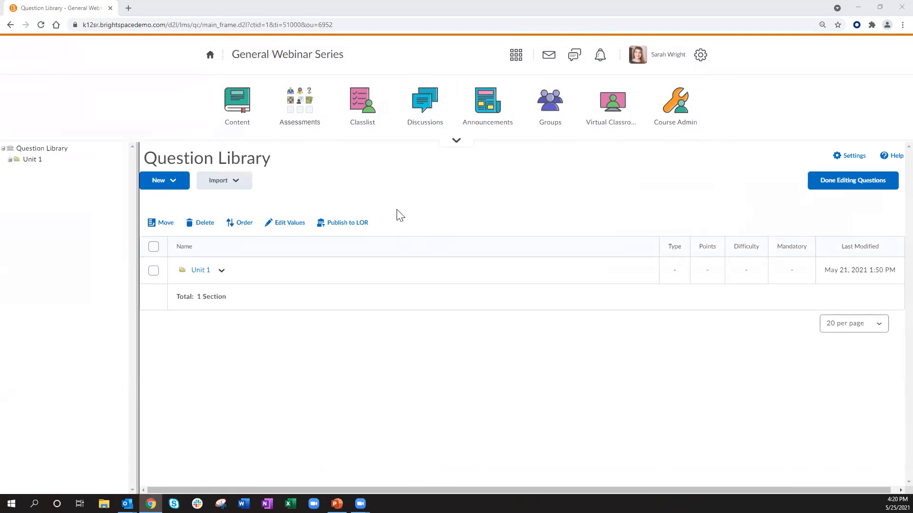
Step: Return to Quizzes through Assessments and reopen the Question Library
click(301, 114)
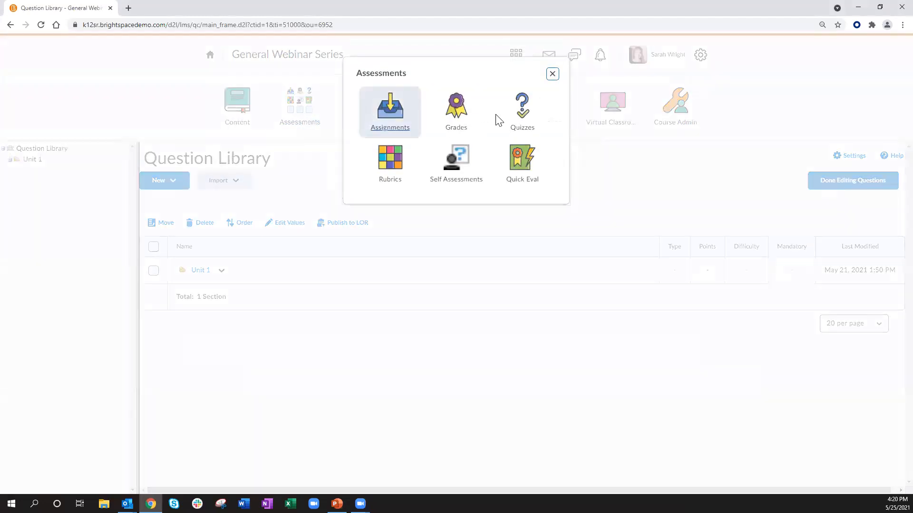
click(521, 123)
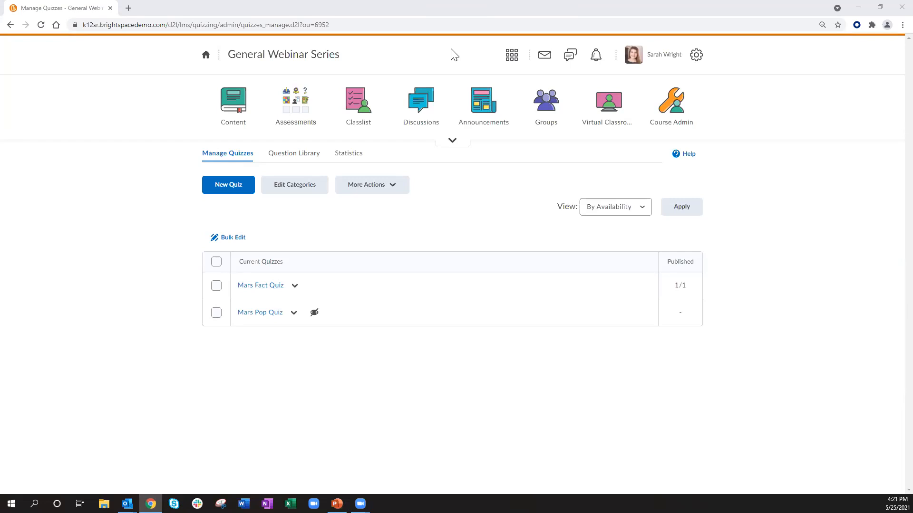
click(282, 157)
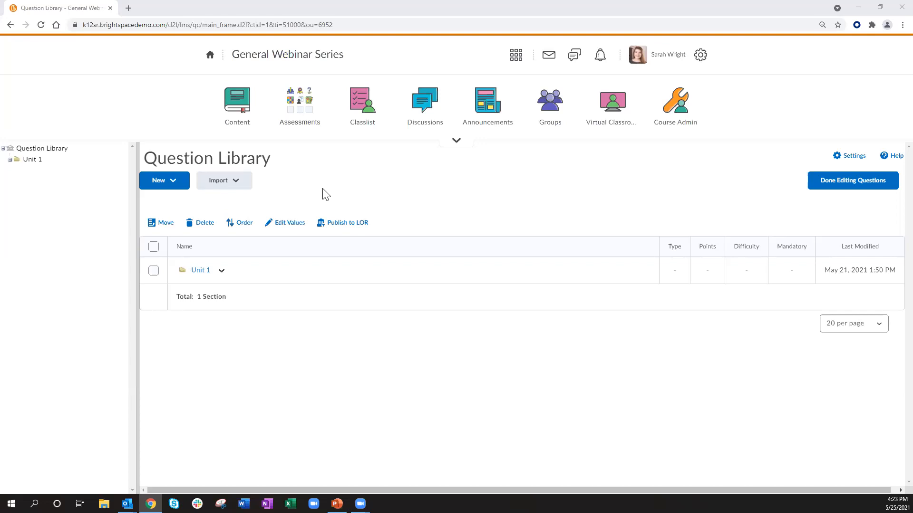
Step: Look at the new question and import options, opening and closing the Upload a File dialog
click(174, 182)
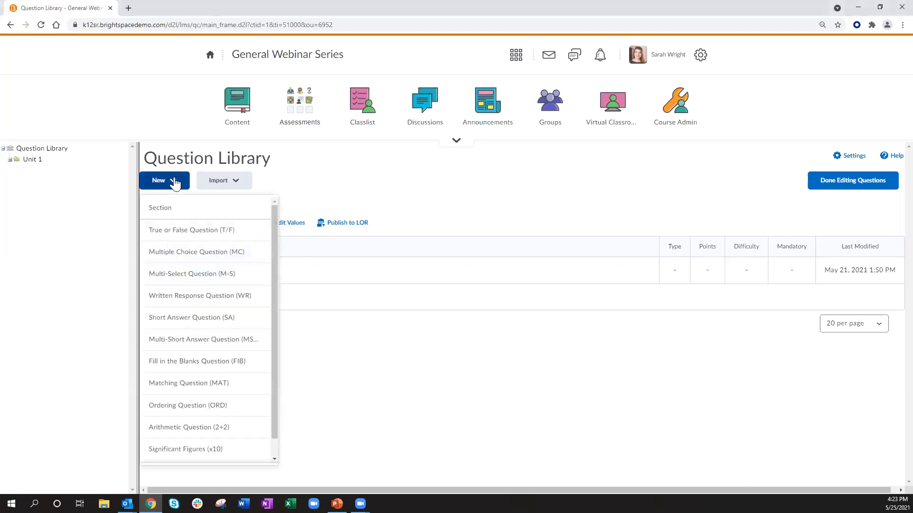
click(227, 180)
click(227, 180)
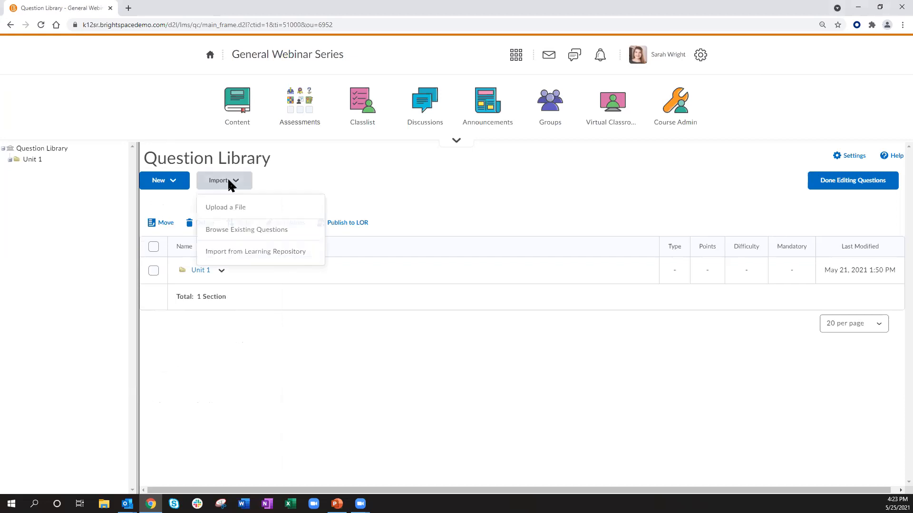
click(253, 208)
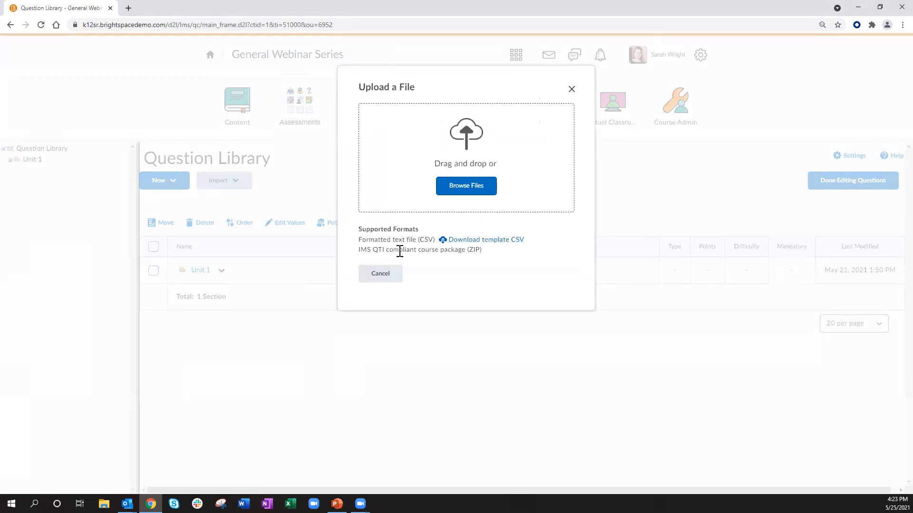
click(572, 91)
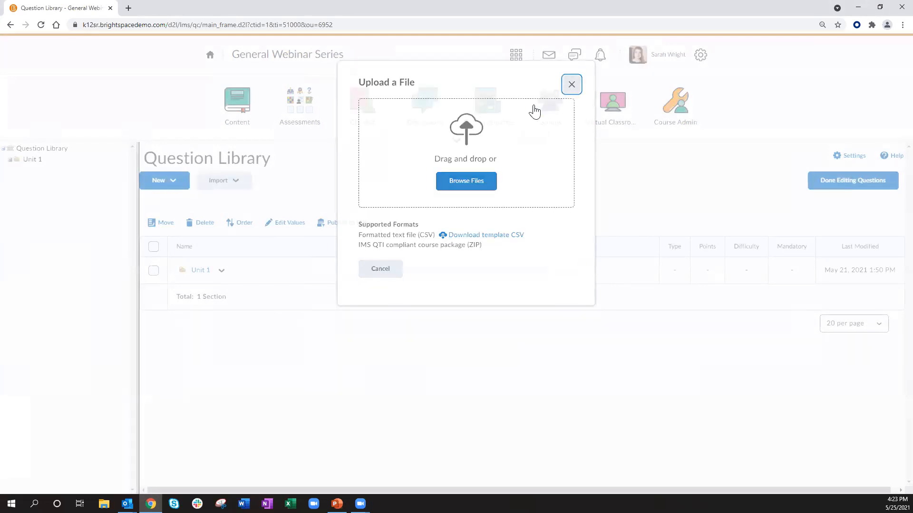
Step: Reopen the Upload a File import dialog from the Question Library and cancel it
click(242, 182)
click(286, 183)
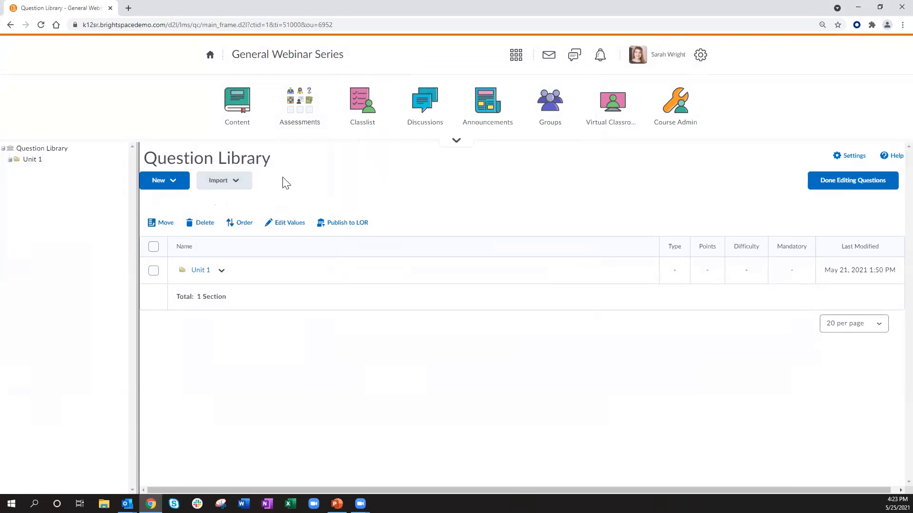
click(236, 182)
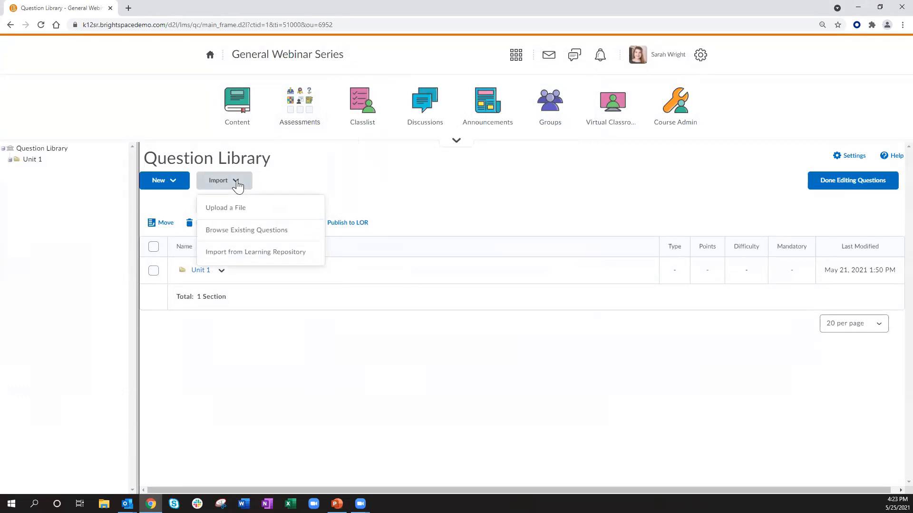
click(245, 210)
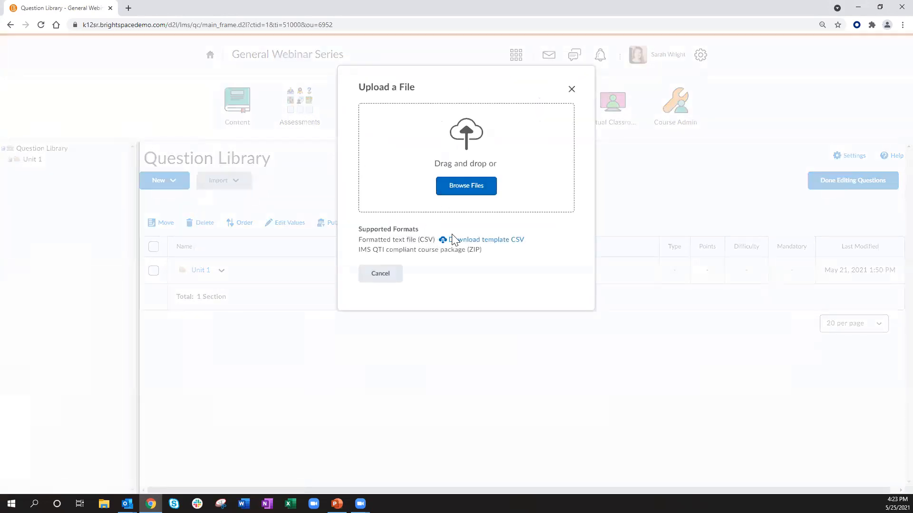
click(379, 275)
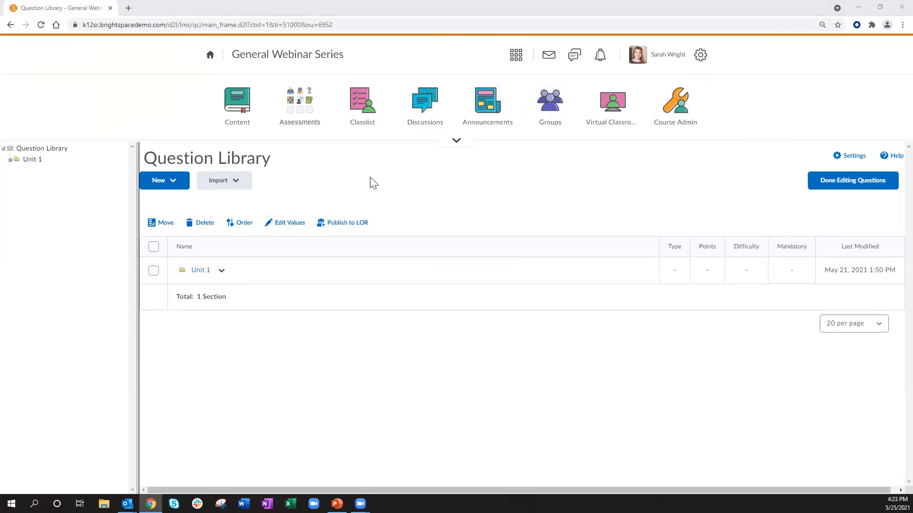
Step: Open Quizzes through Assessments, visit the Question Library tab, and go back to Manage Quizzes
click(301, 113)
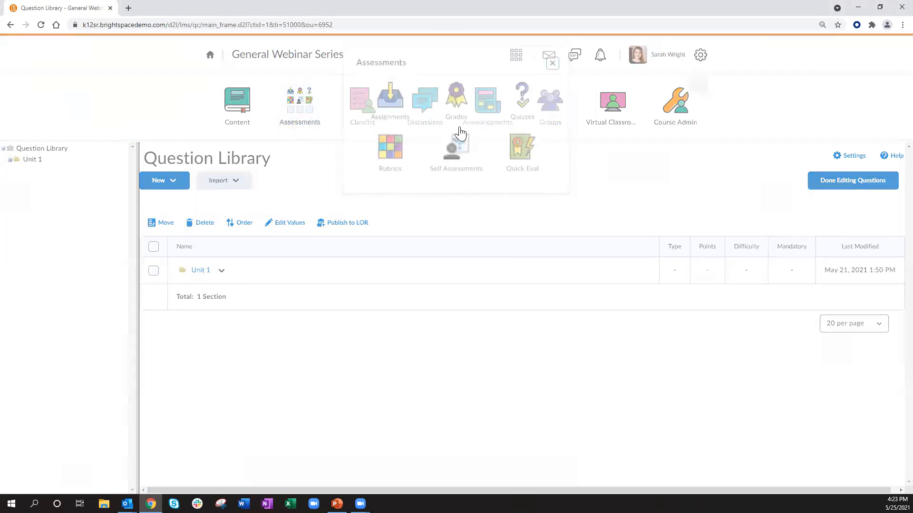
click(520, 122)
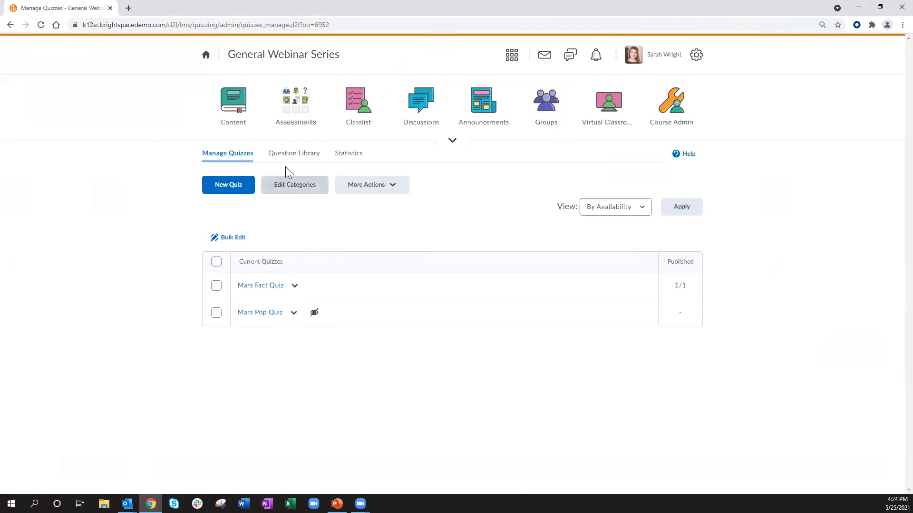
click(289, 154)
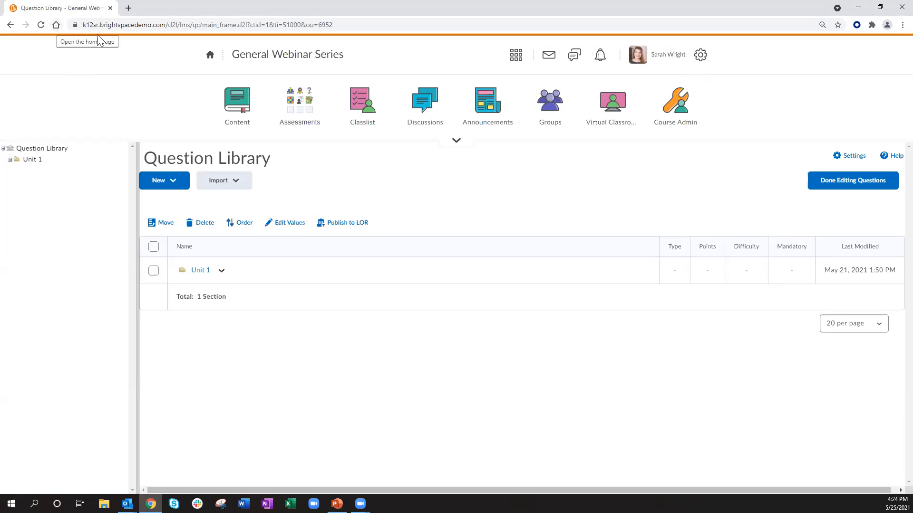
click(10, 24)
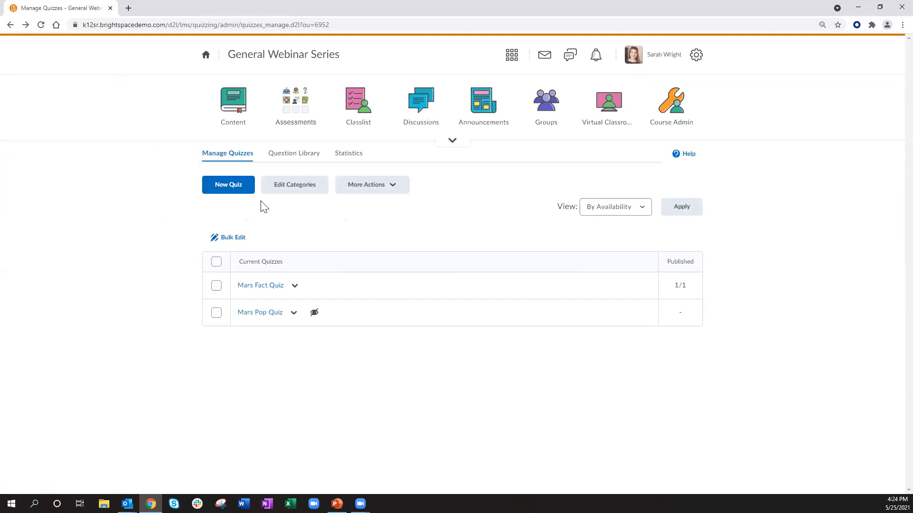
Step: Add a new quiz category in Edit Categories and close the categories page
click(301, 190)
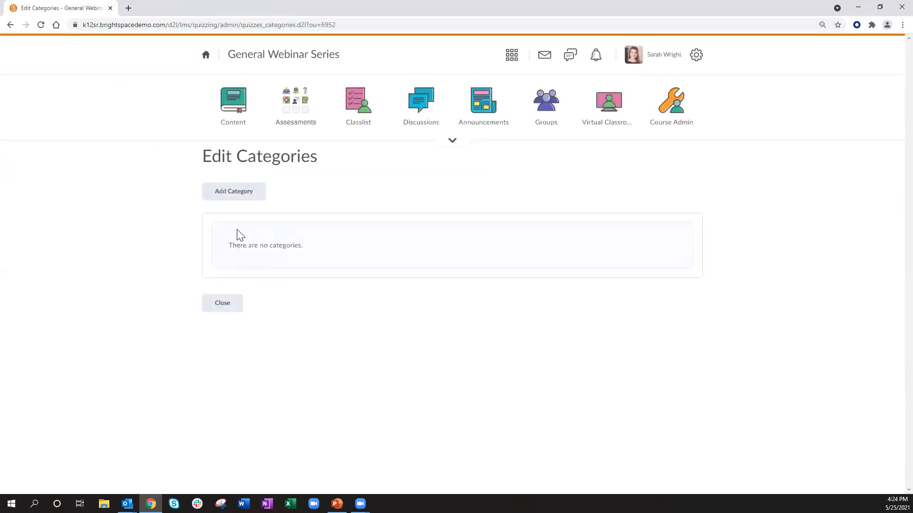
click(231, 302)
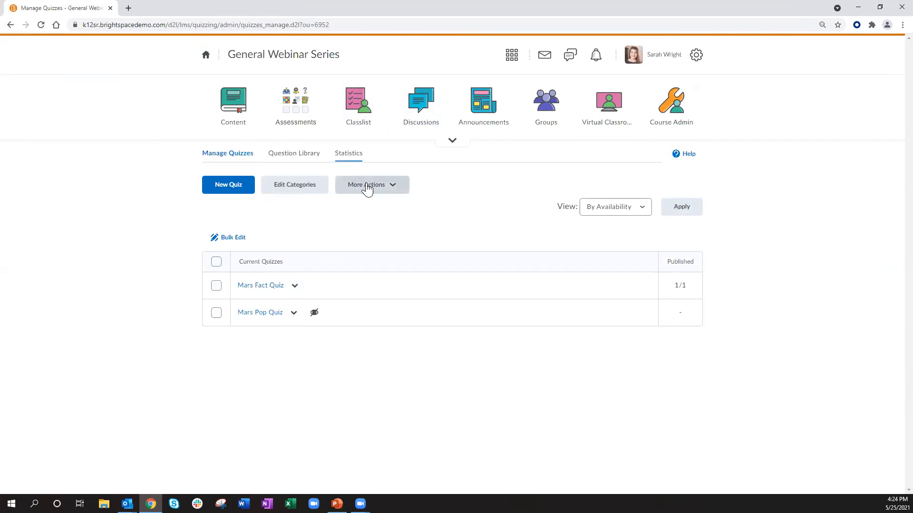
click(289, 187)
click(231, 199)
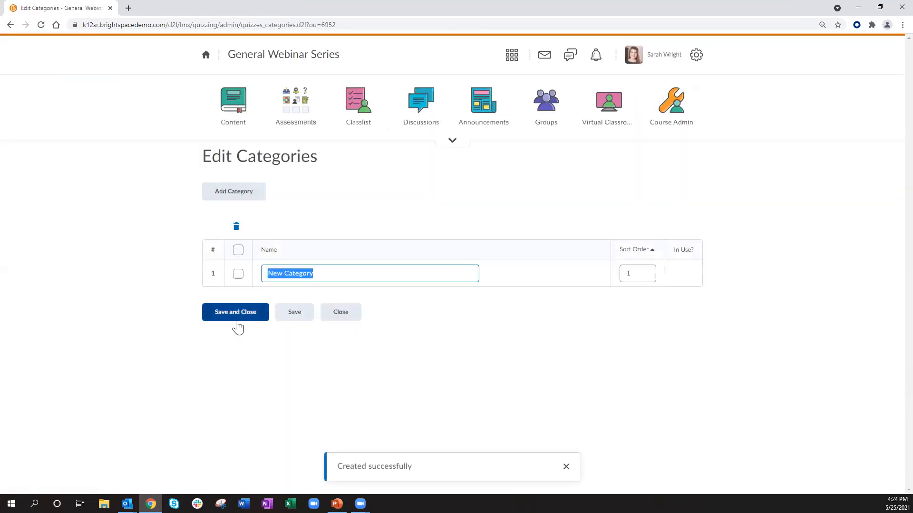
click(341, 314)
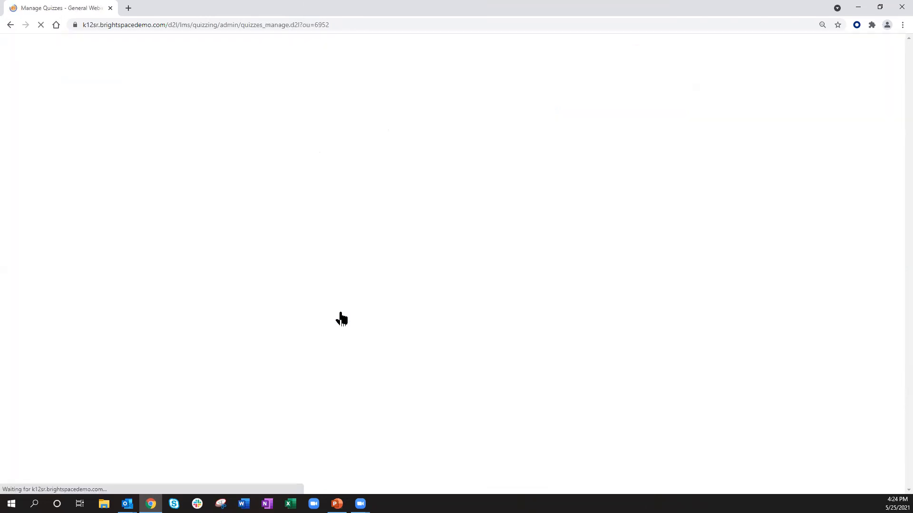
Step: Open Mars Fact Quiz for editing, view its category choices, and cancel without saving
click(294, 287)
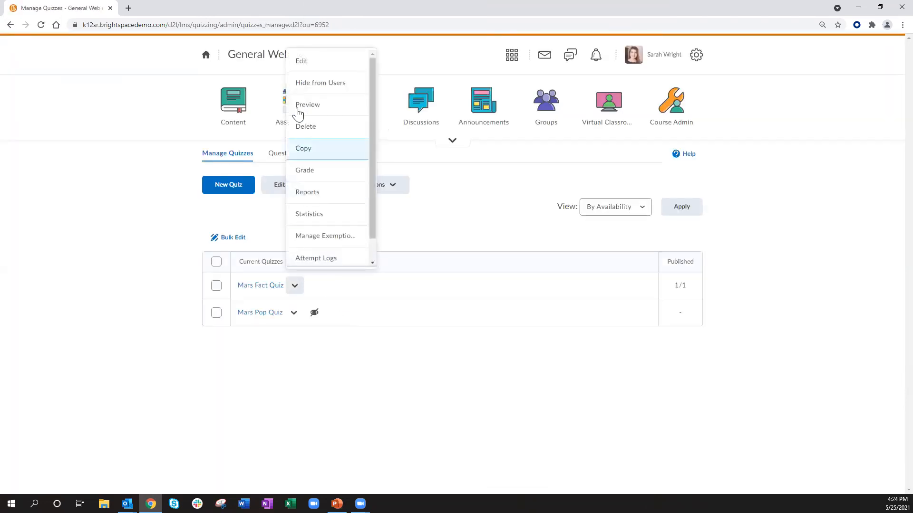
click(319, 63)
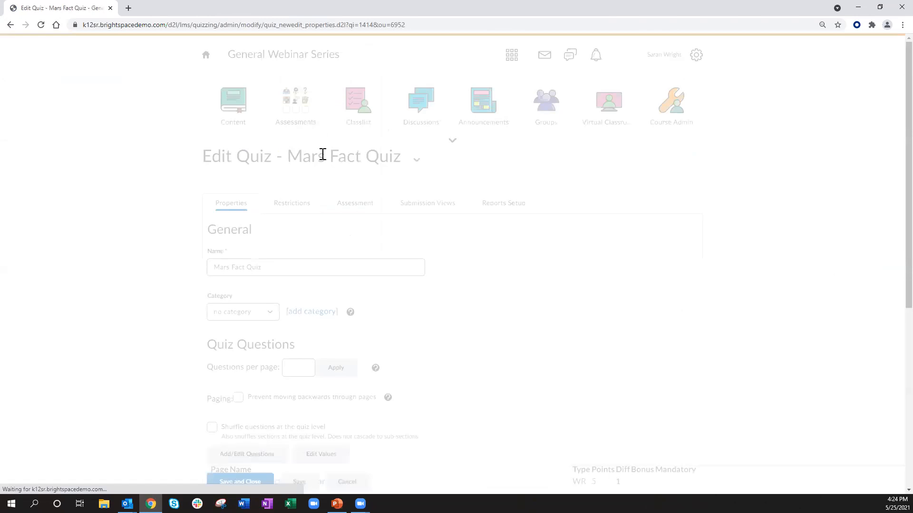
click(264, 314)
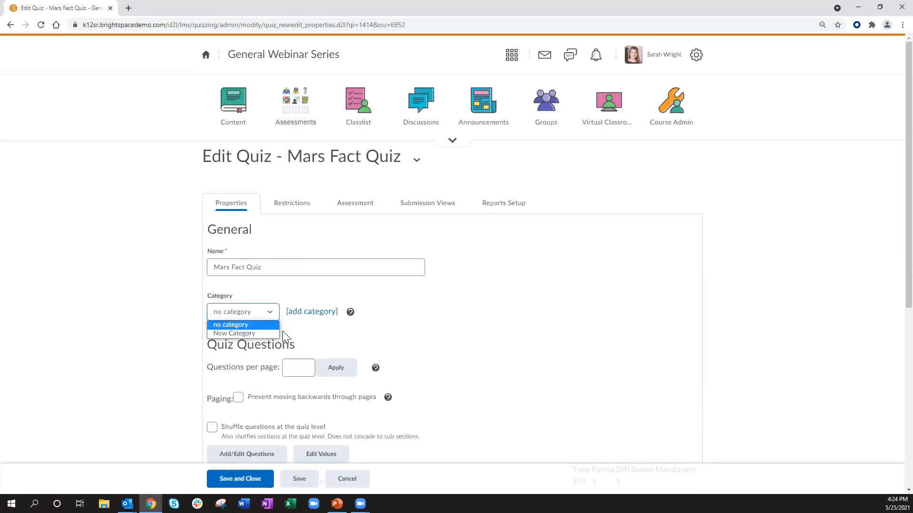
click(347, 479)
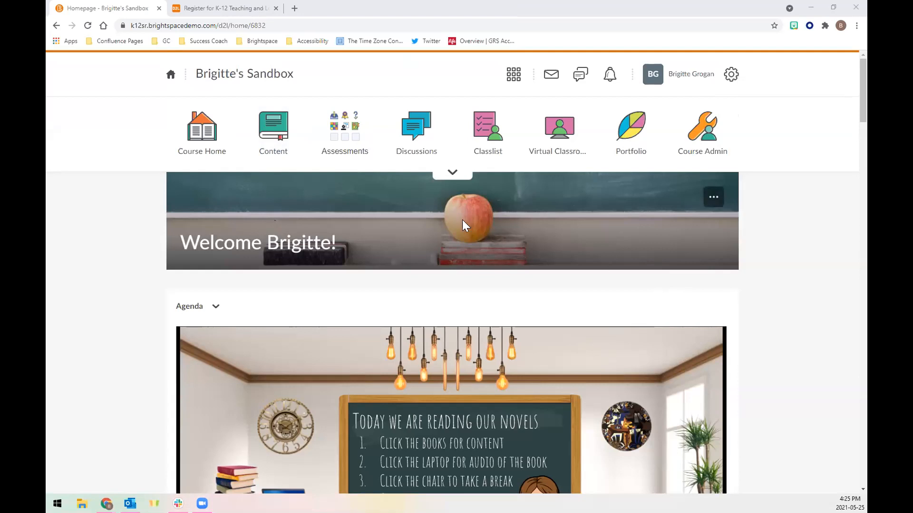
Step: In the sandbox course, open Import/Export/Copy Components and choose General Webinar Series as the course to copy from
click(703, 138)
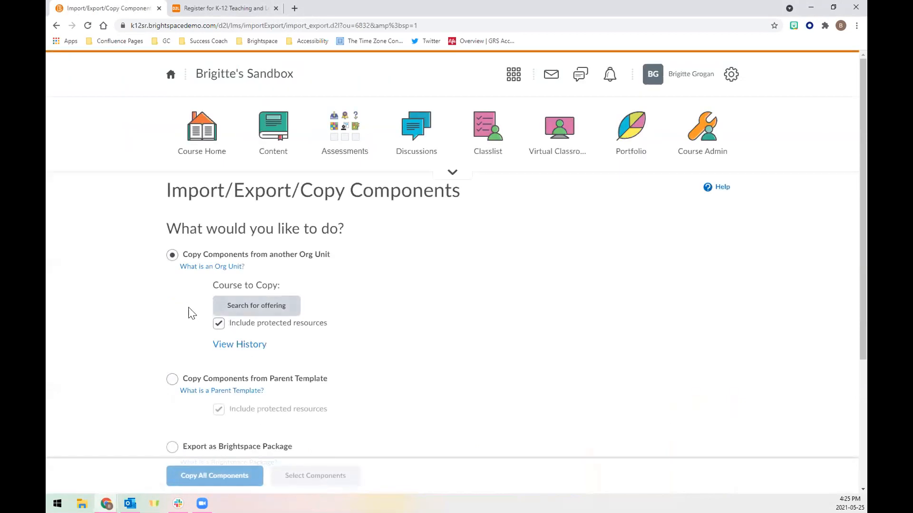
scroll(365, 344, down, 4)
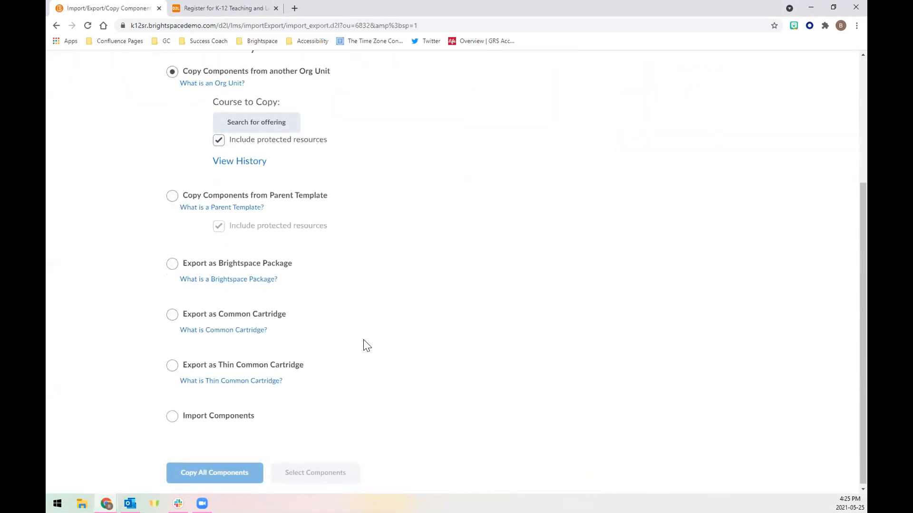
scroll(365, 344, up, 4)
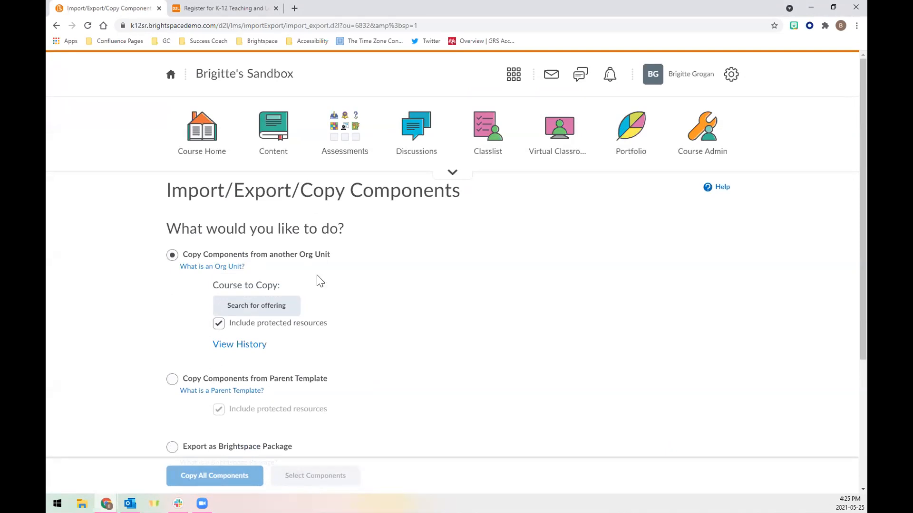
click(261, 313)
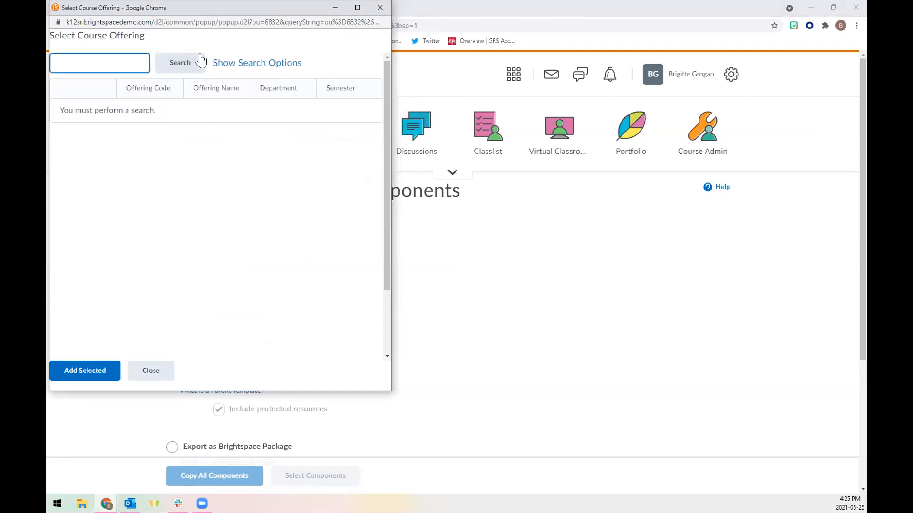
click(352, 9)
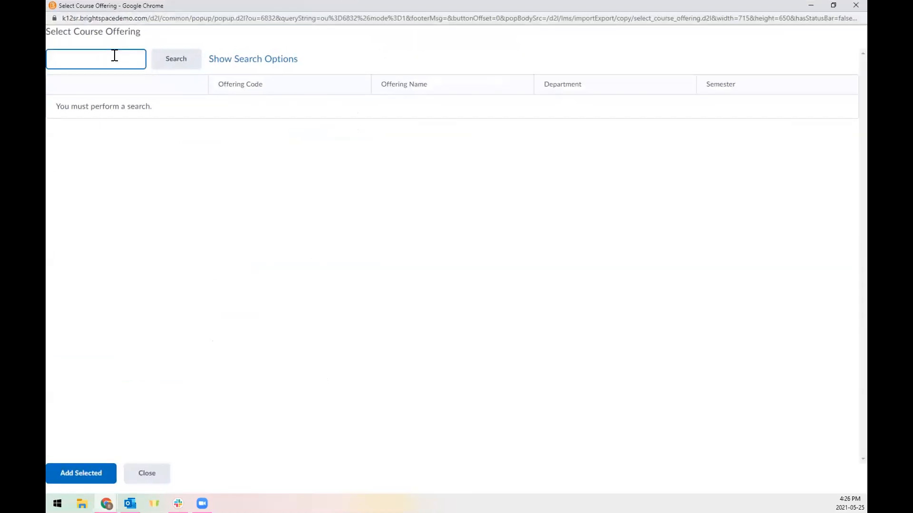
text(general)
key(Return)
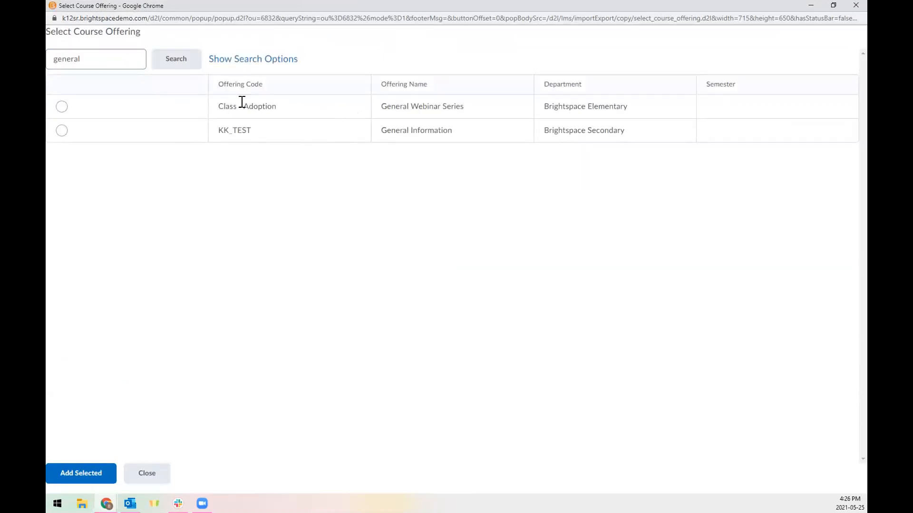
click(61, 106)
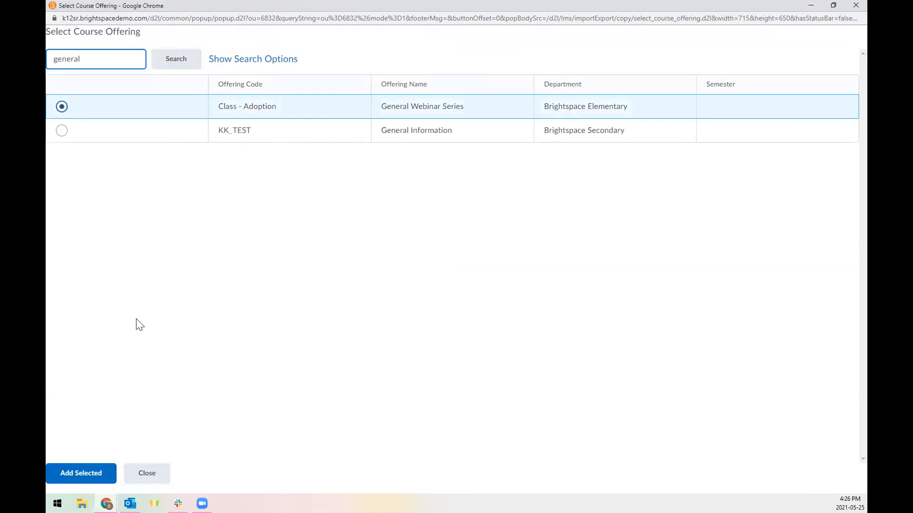
click(97, 472)
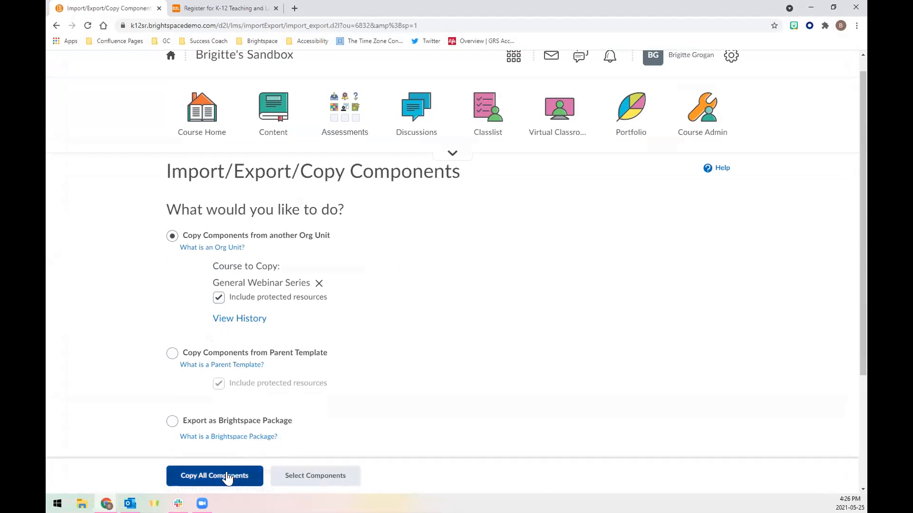
Step: Choose to select components, confirm copying again, and tick Question Library with individual items plus Quizzes
click(302, 480)
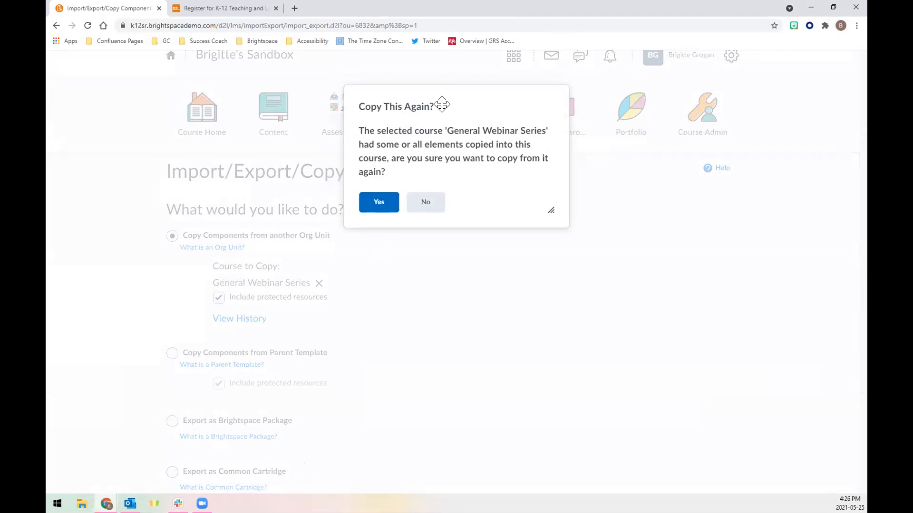
click(379, 200)
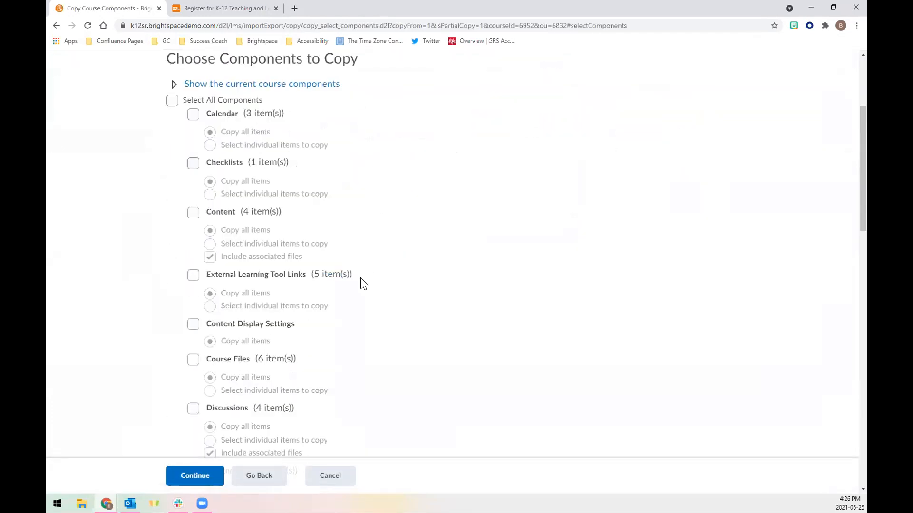
scroll(362, 283, down, 15)
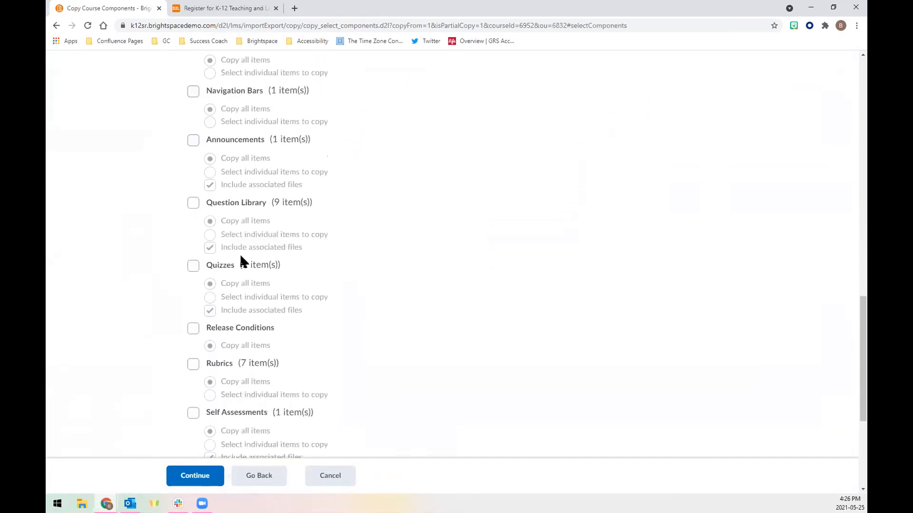
click(193, 203)
click(193, 267)
click(211, 235)
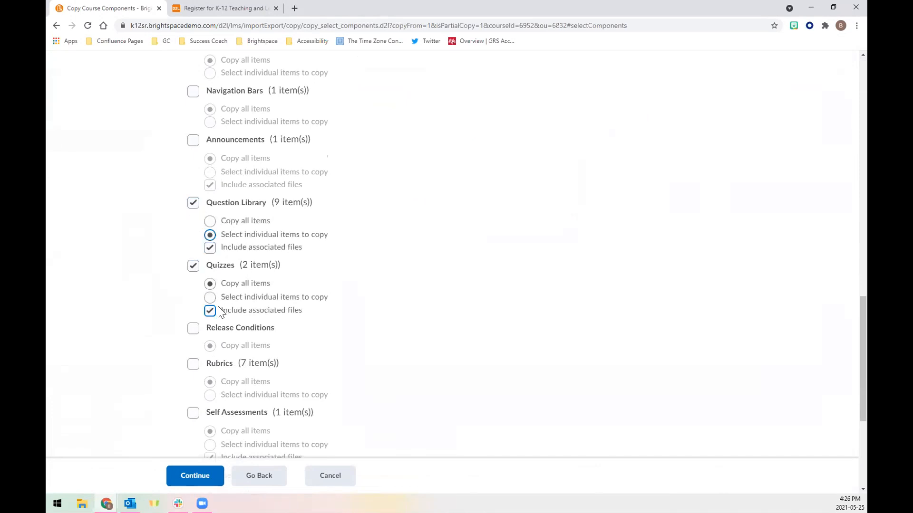
click(205, 476)
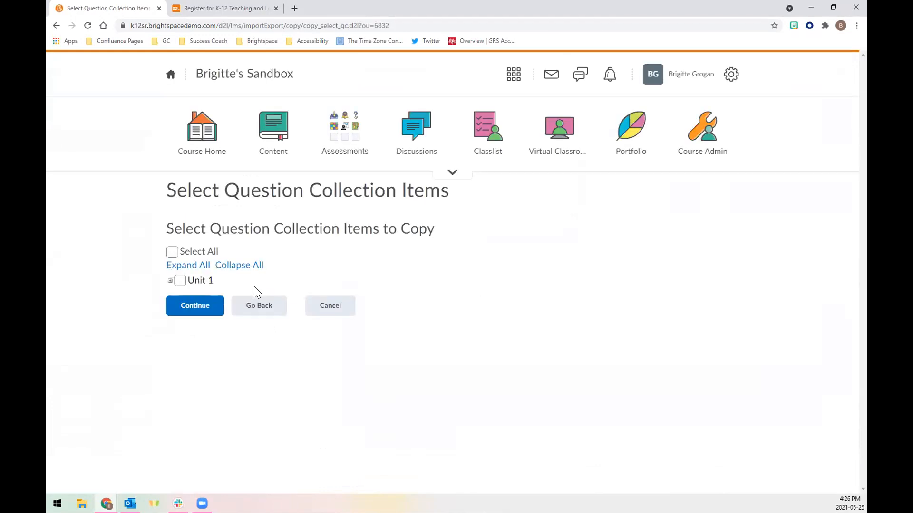
Step: Pick the Earth section of Unit 1 and the Mars Pop Quiz to copy, then finish the copy
click(170, 281)
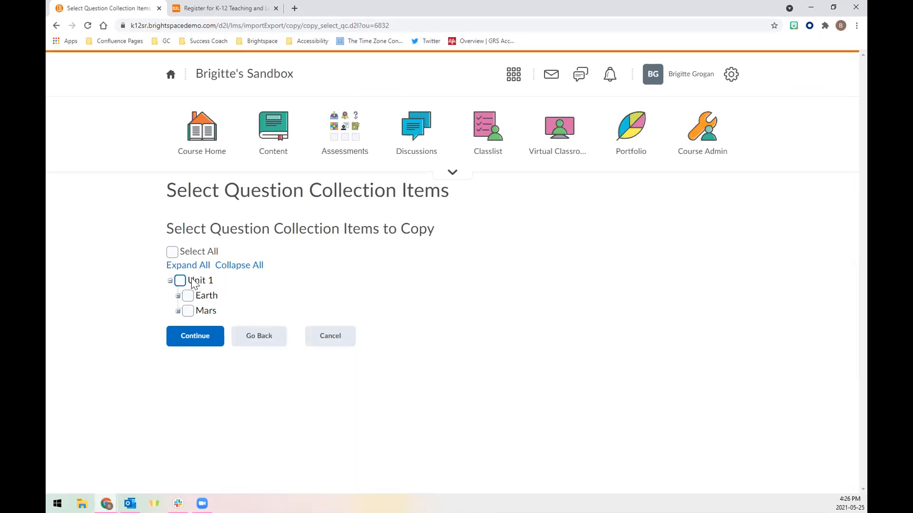
click(188, 295)
click(206, 338)
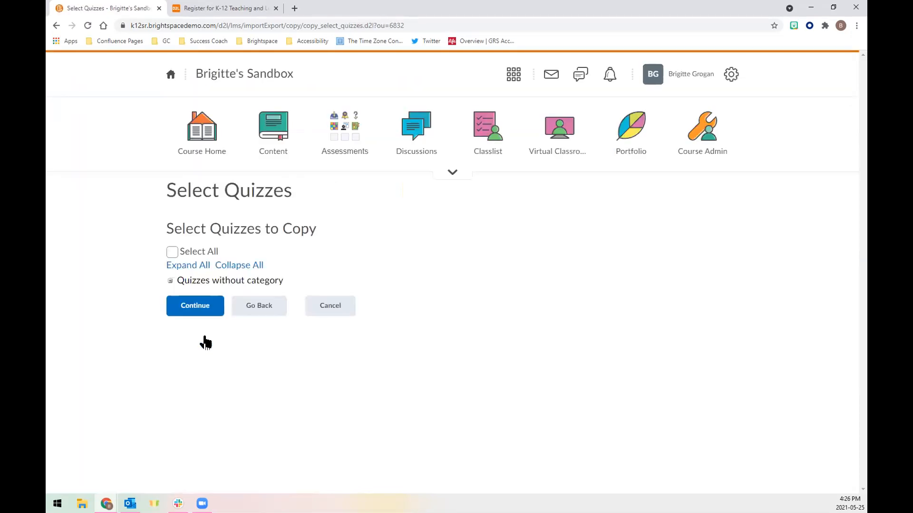
click(171, 282)
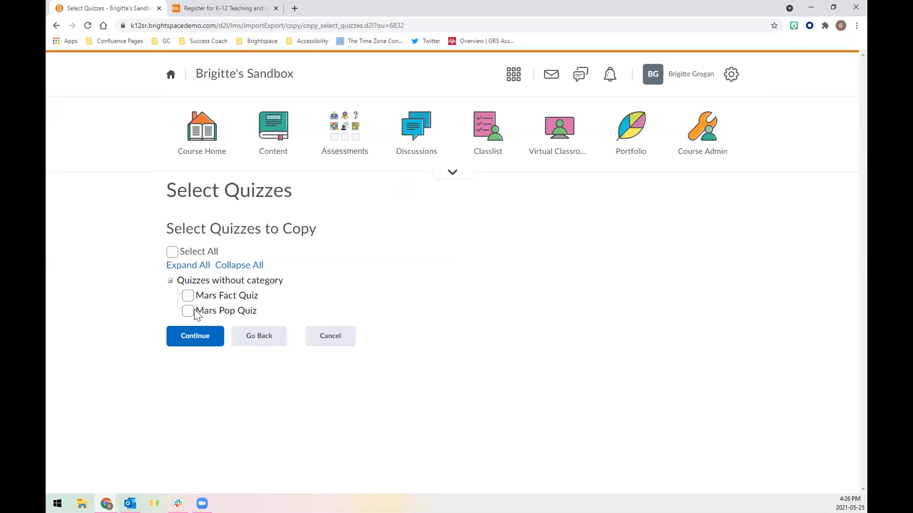
click(188, 311)
click(200, 350)
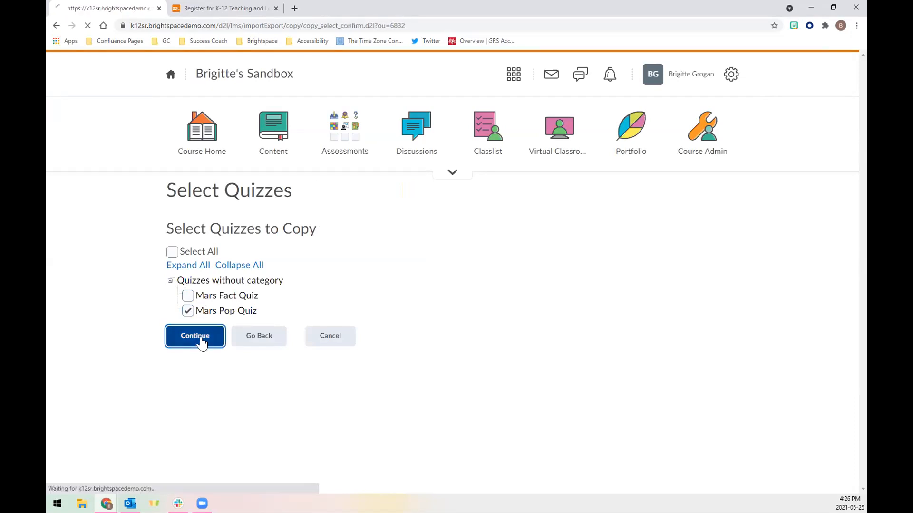
scroll(358, 394, down, 1)
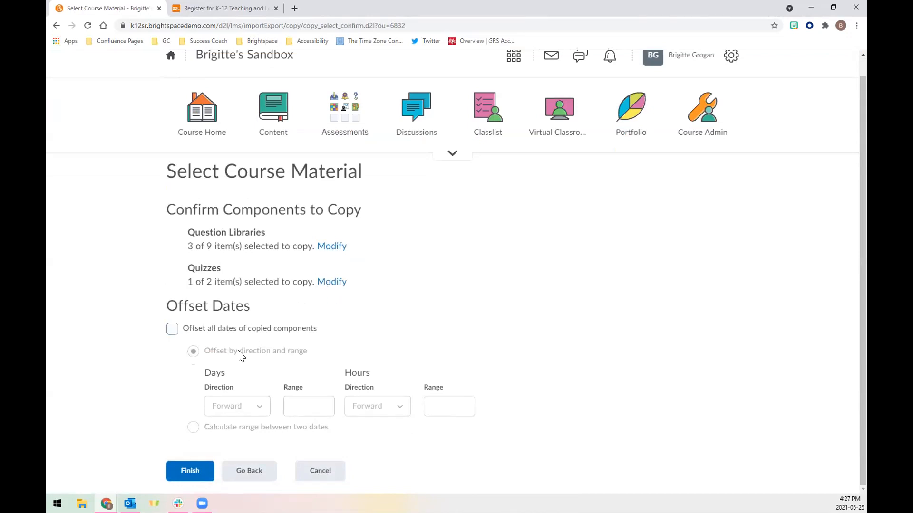
click(193, 471)
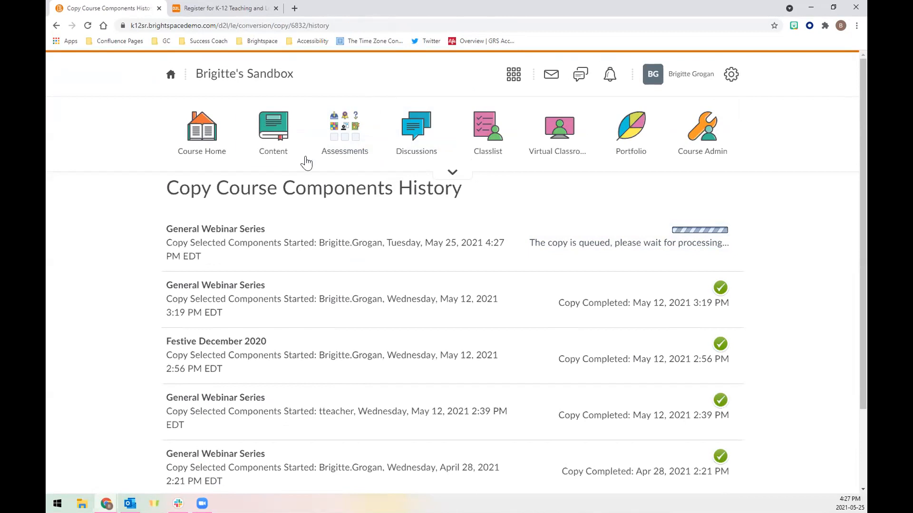
Step: Open the sandbox course's Quizzes and then its Question Library
click(375, 151)
click(525, 151)
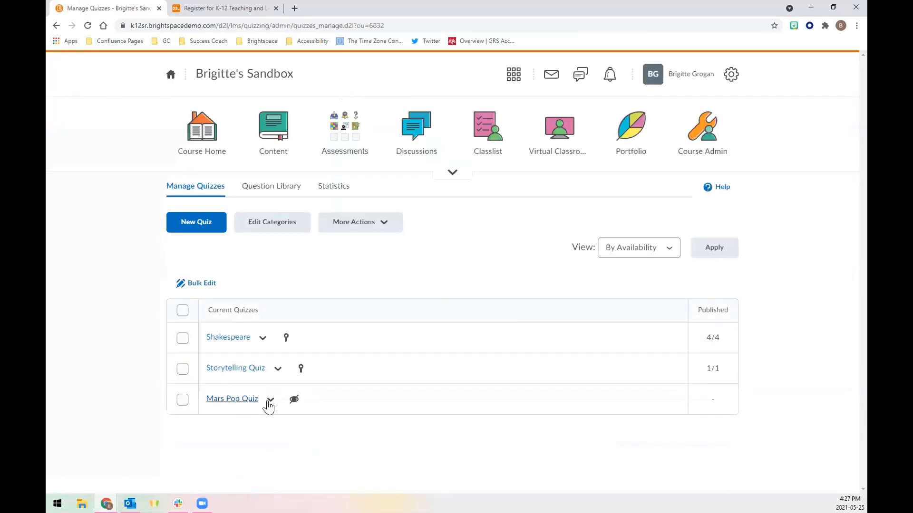
click(279, 186)
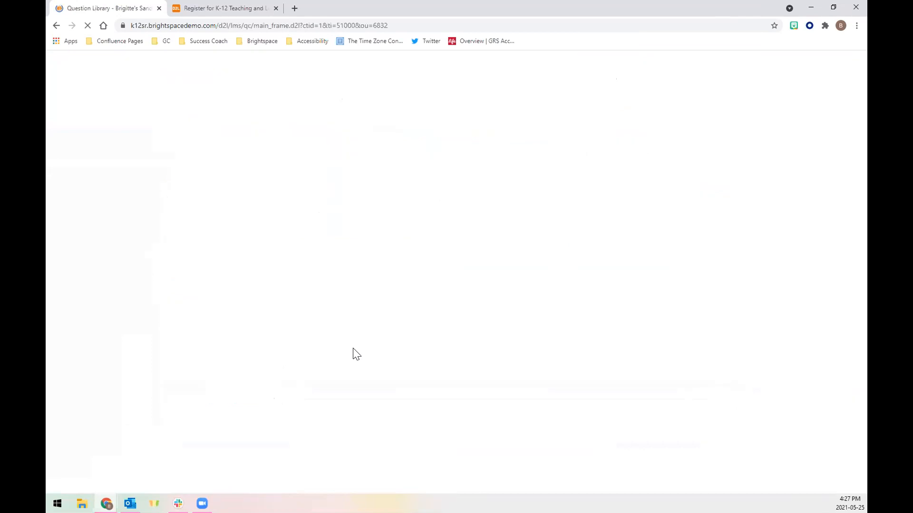